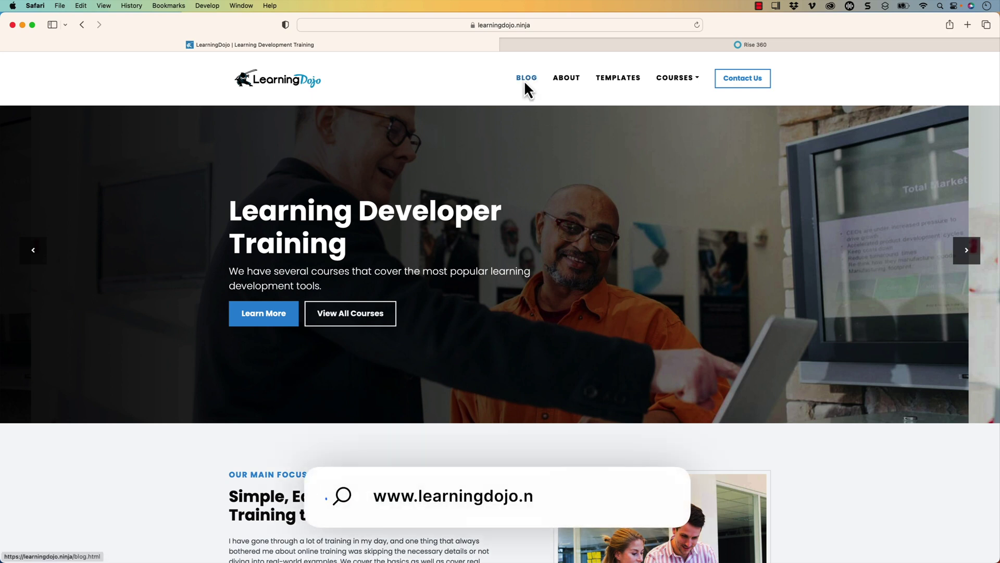
- Browse the LearningDojo Blog, Templates and Courses pages, then switch to the Rise 360 content library
click(526, 79)
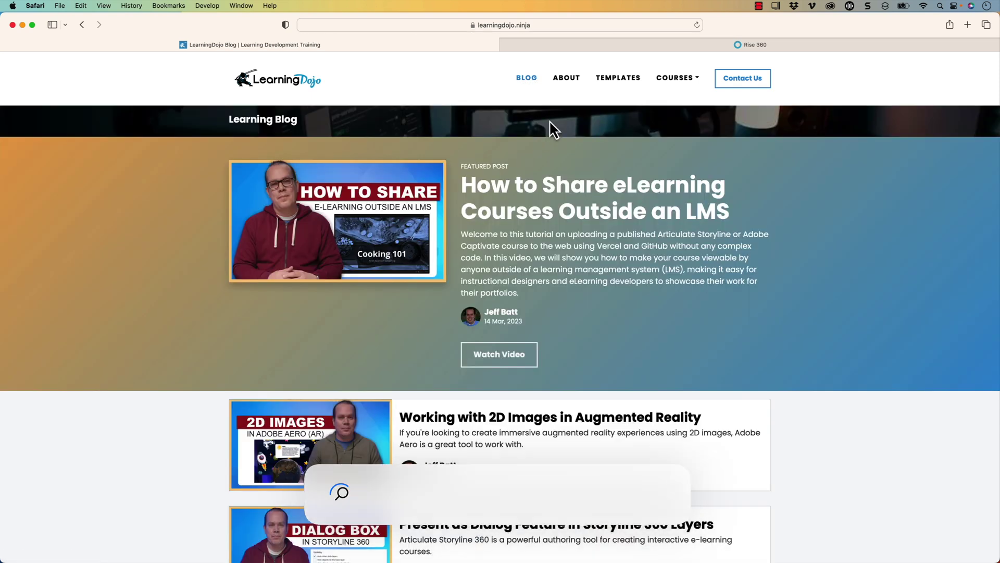
click(625, 83)
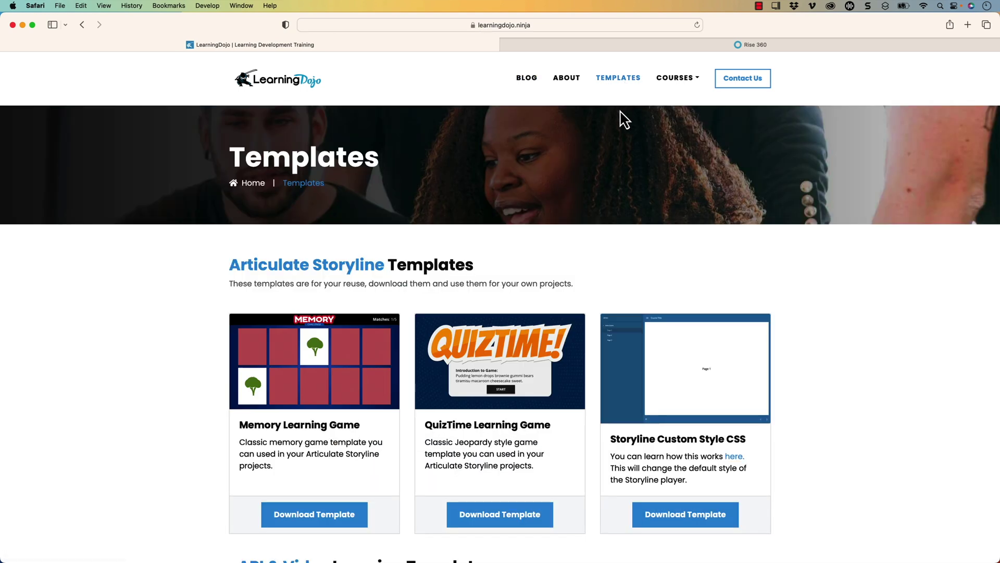
scroll(642, 138, down, 5)
scroll(640, 140, down, 5)
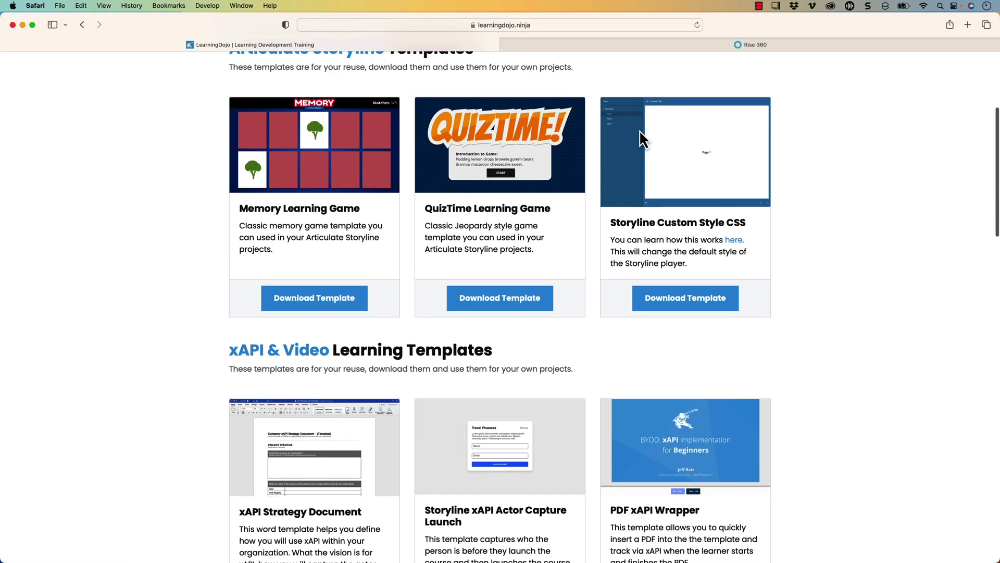
scroll(638, 138, down, 2)
scroll(639, 141, up, 10)
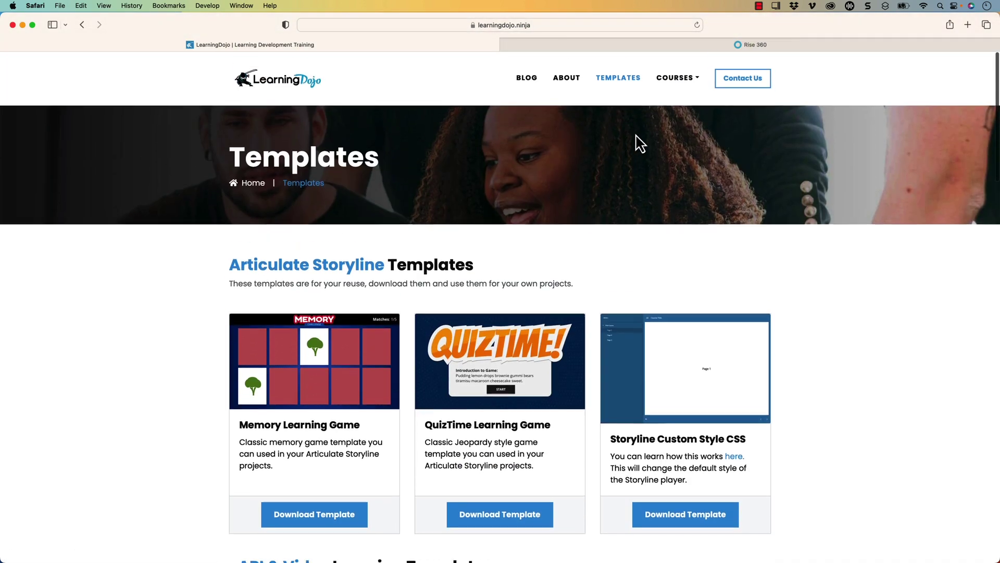
click(680, 83)
click(796, 48)
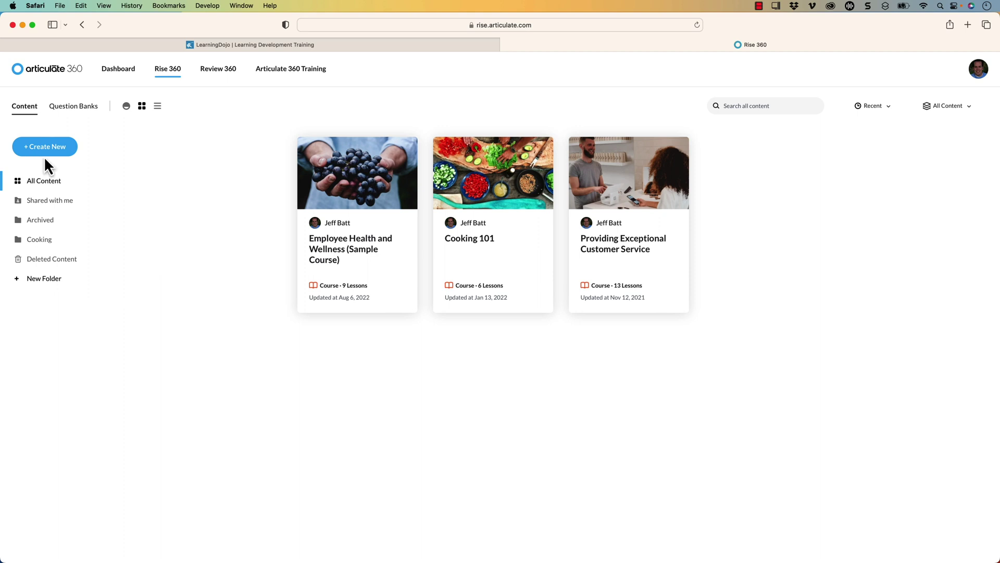
- Expand the Create New content options on the Rise 360 dashboard
click(60, 158)
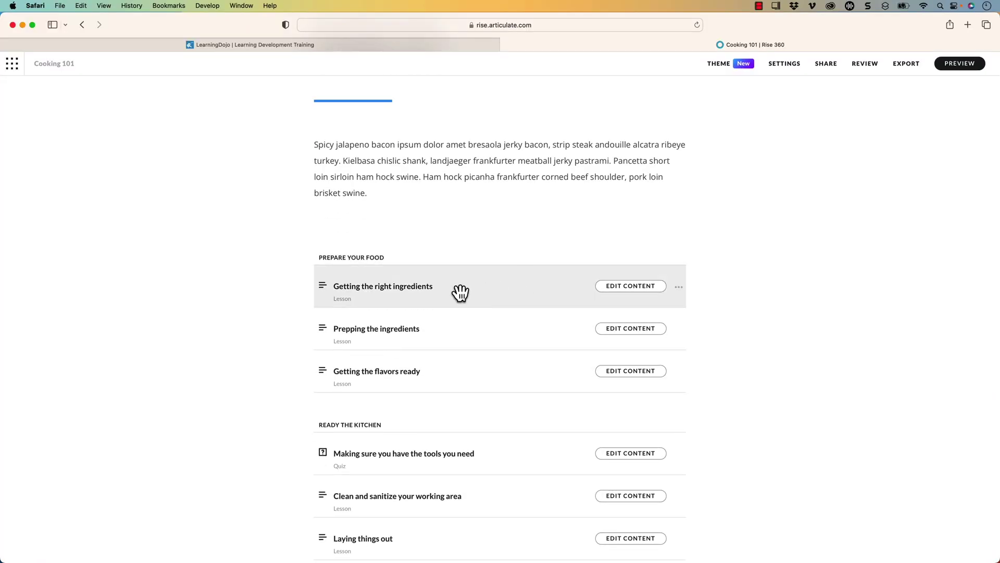
- Scroll through the Cooking 101 lessons under Prepare Your Food and Ready the Kitchen
scroll(460, 292, up, 3)
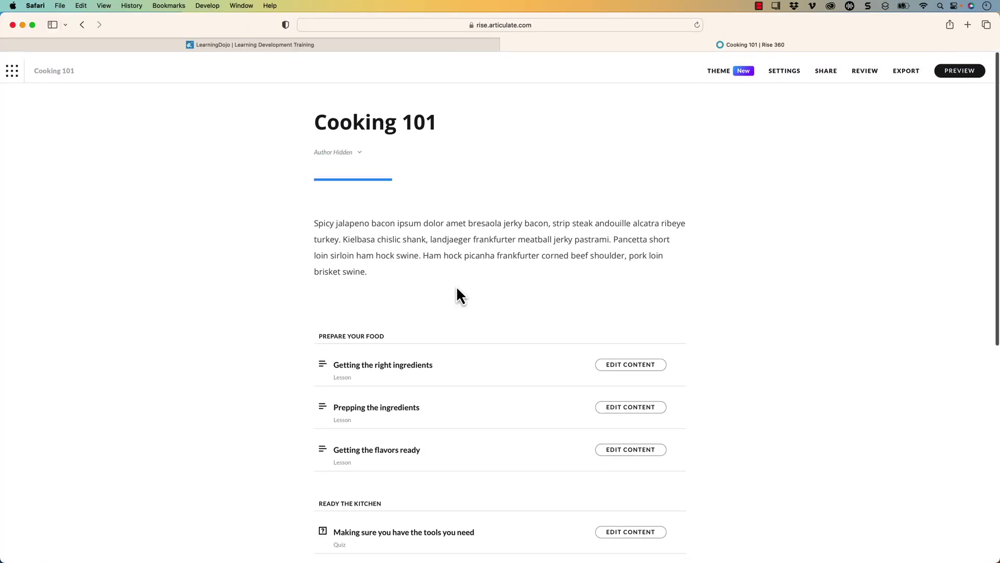
scroll(401, 219, down, 5)
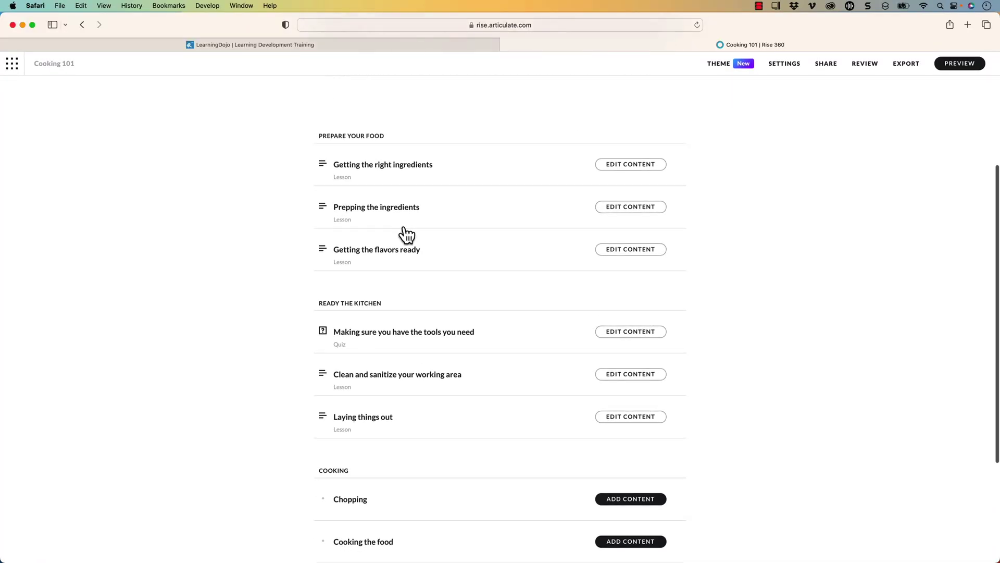
scroll(636, 330, down, 3)
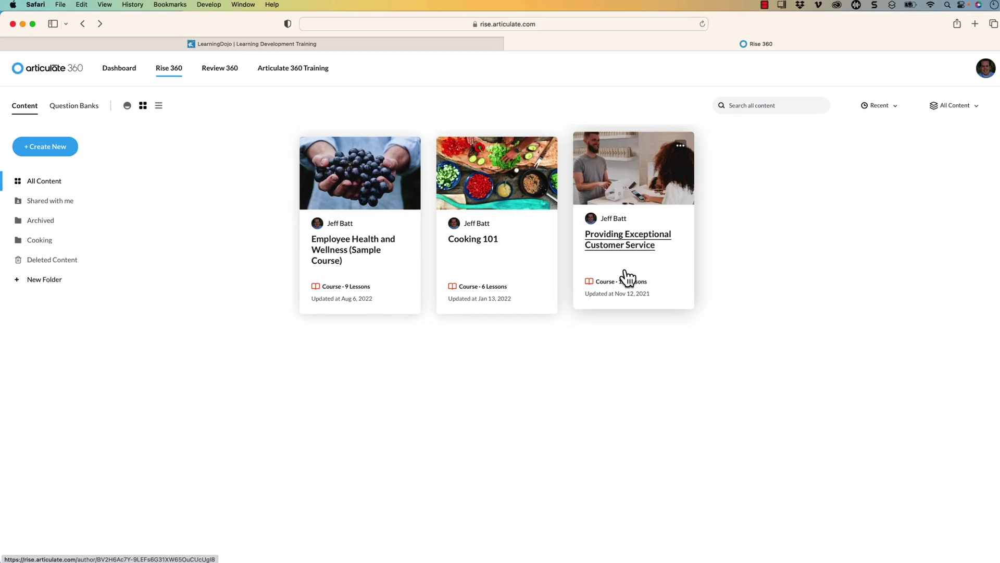
- Create a new blank Microlearning from the Create New menu
click(63, 146)
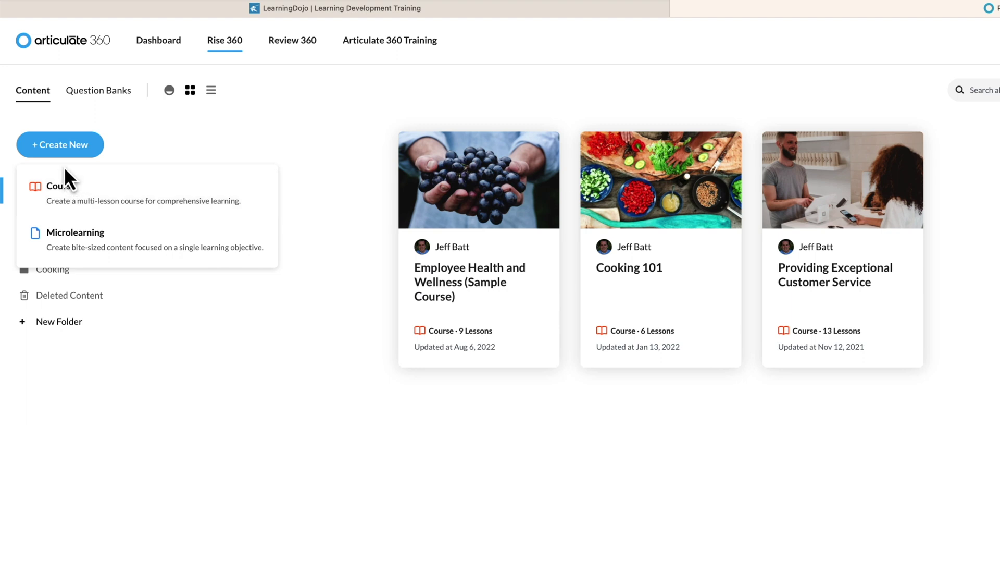
click(100, 245)
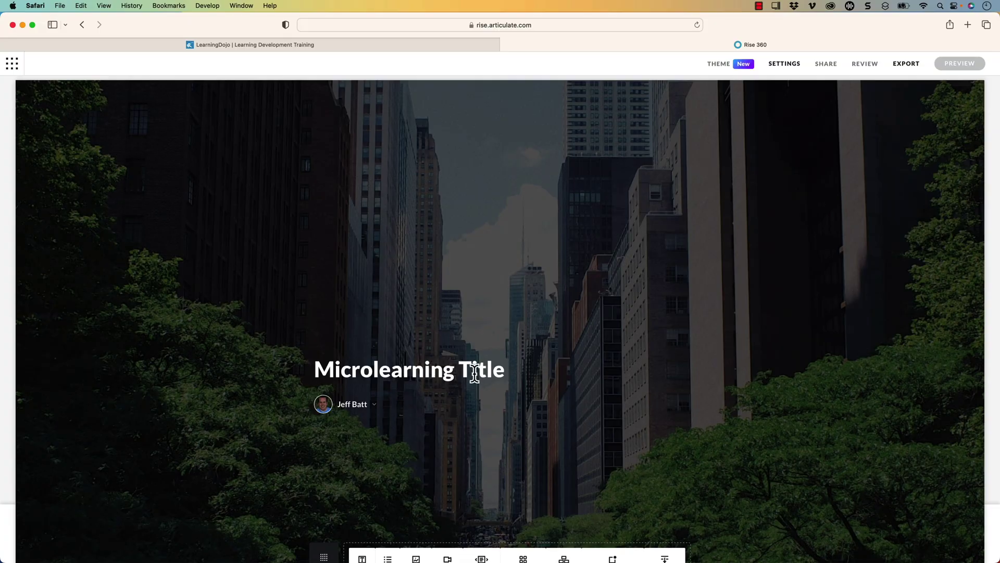
- Replace the Microlearning Title placeholder with 'Cooking 101'
triple_click(474, 373)
text(Cooking 101)
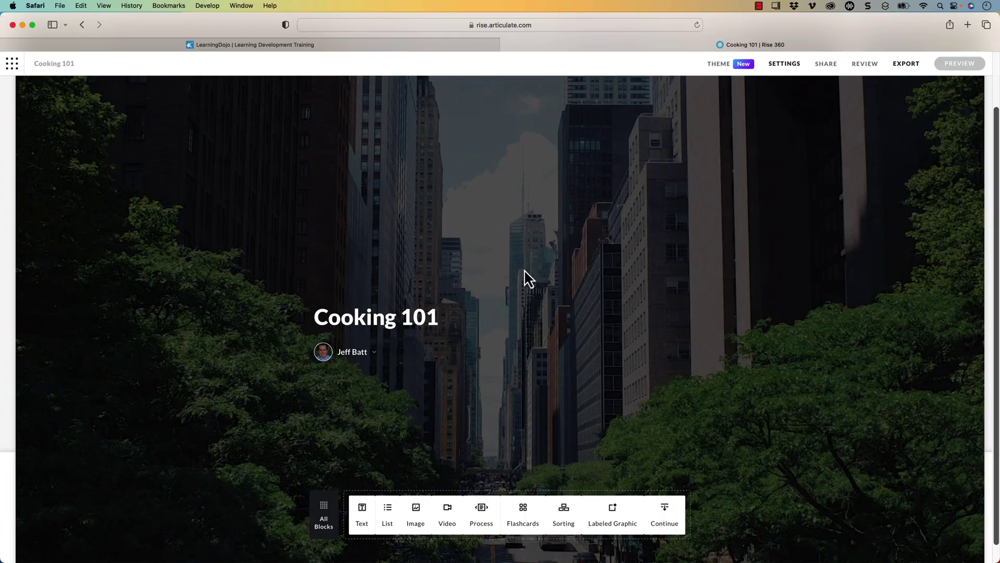
scroll(529, 279, up, 3)
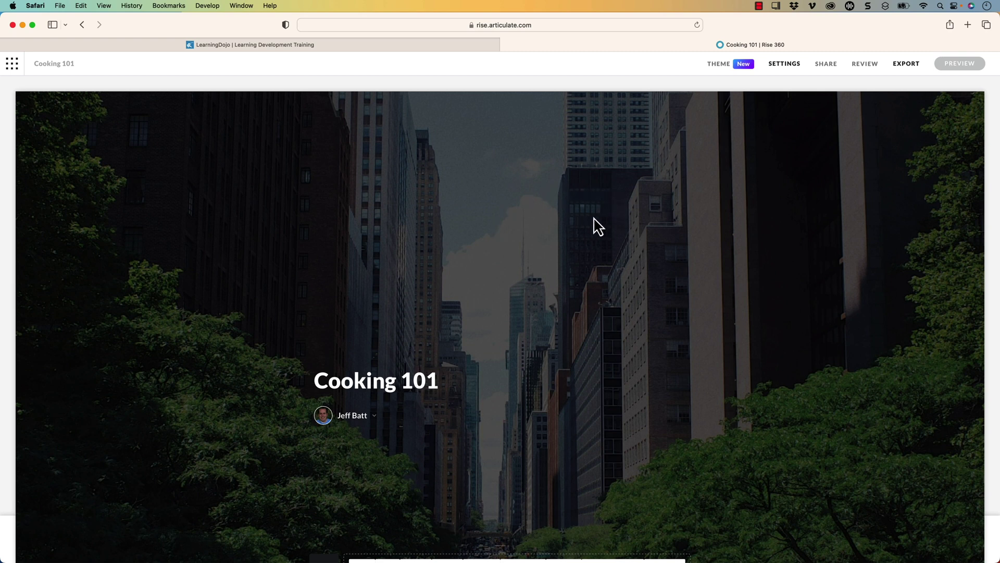
scroll(598, 232, down, 2)
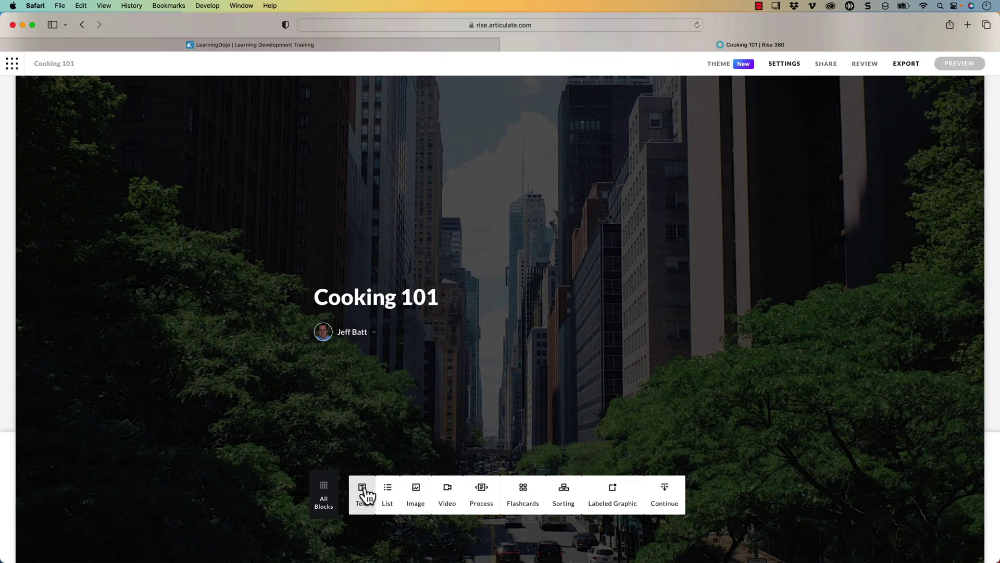
- Add a paragraph block headed 'Prepping your food', followed by an image block
click(363, 492)
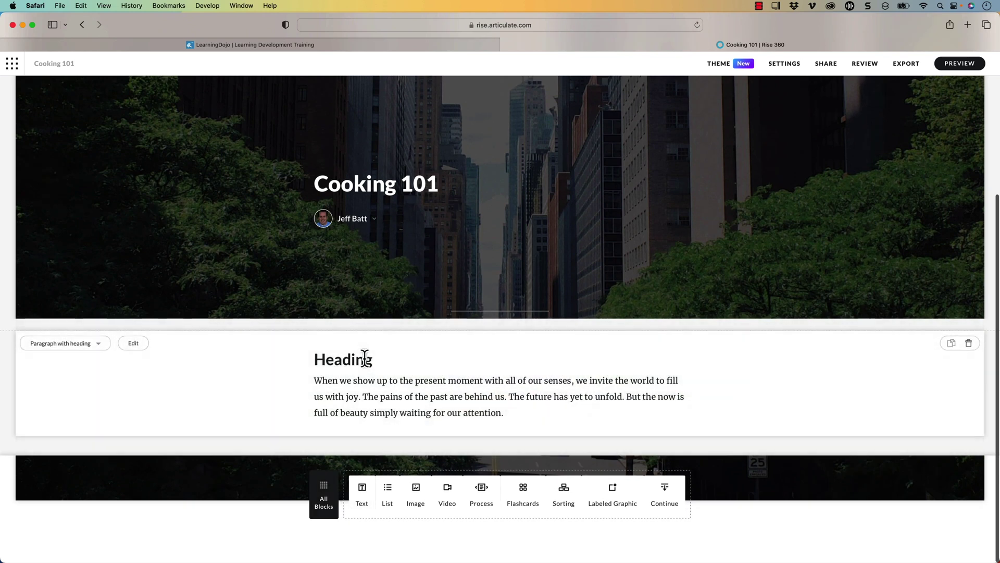
double_click(368, 359)
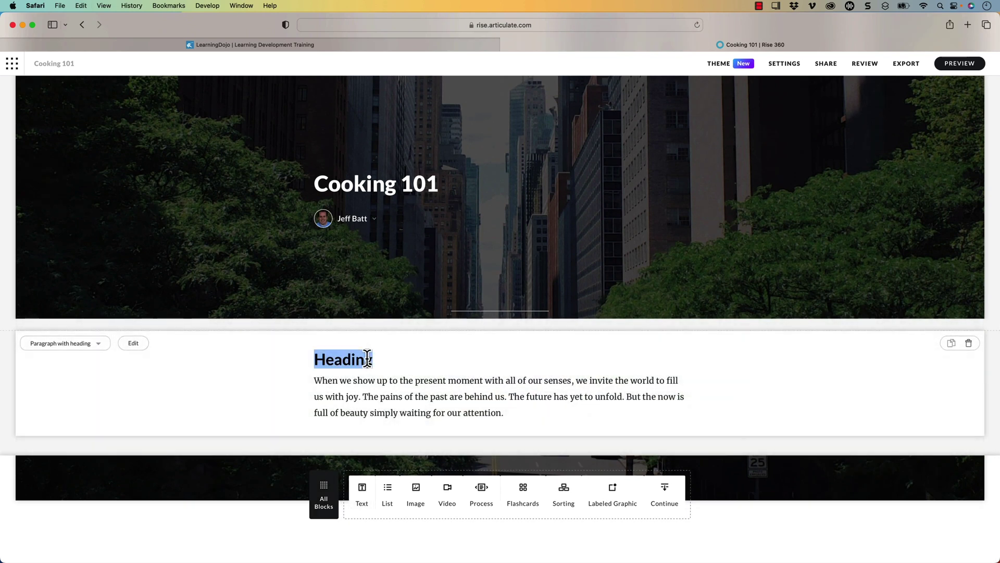
text(Prepp)
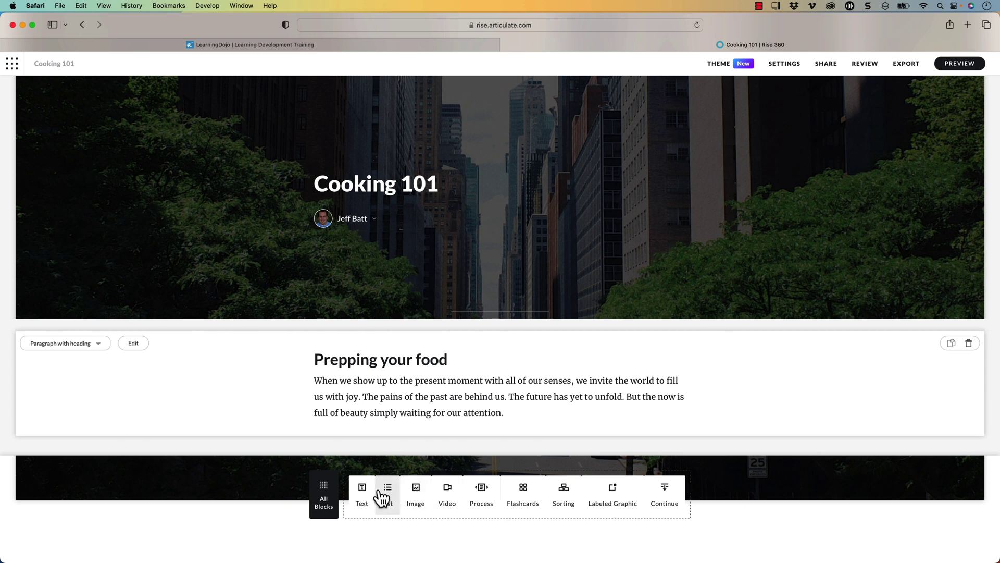
click(410, 496)
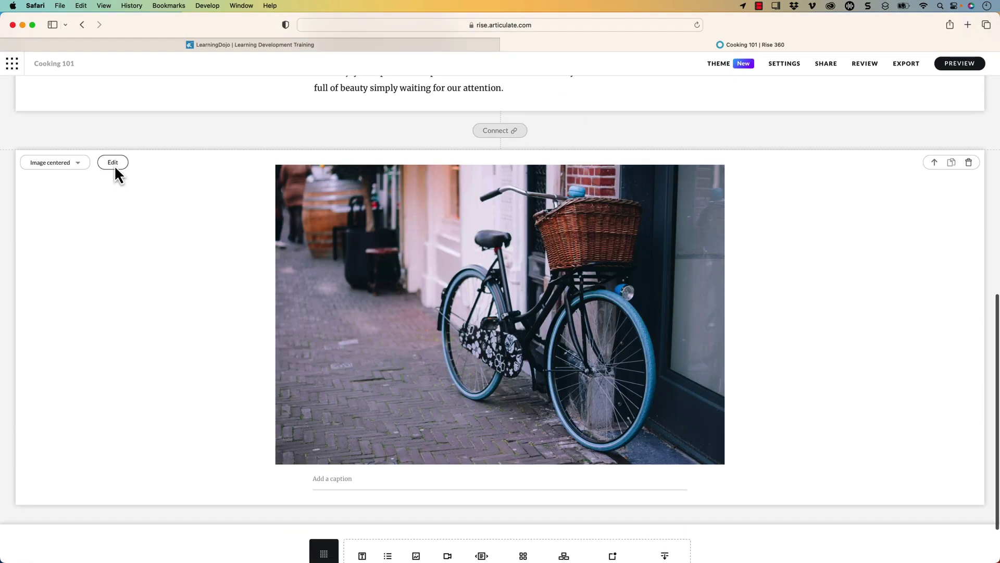
click(112, 162)
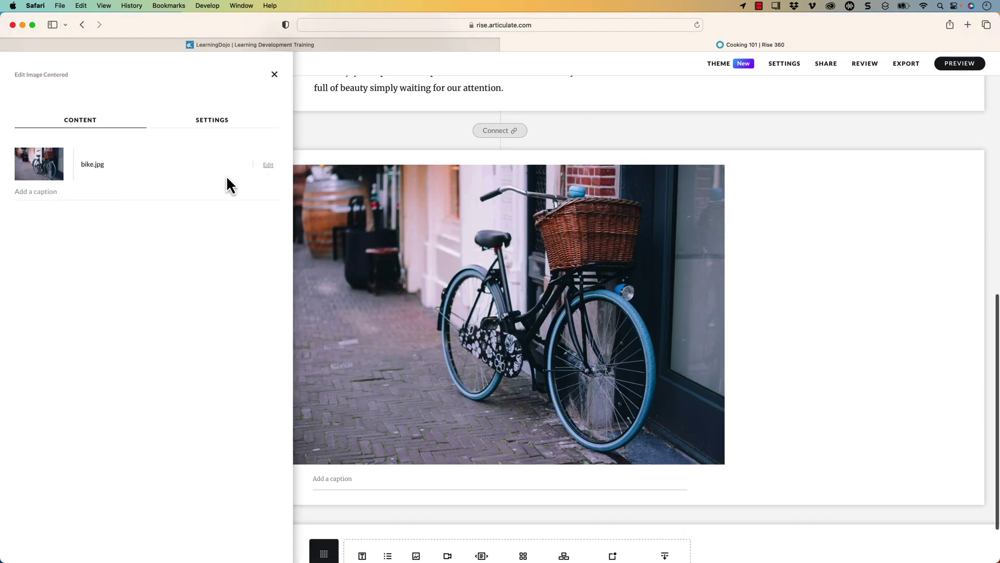
- Replace the bicycle image with a vegetable-chopping photo from a 'Cooking' Content Library search
click(269, 166)
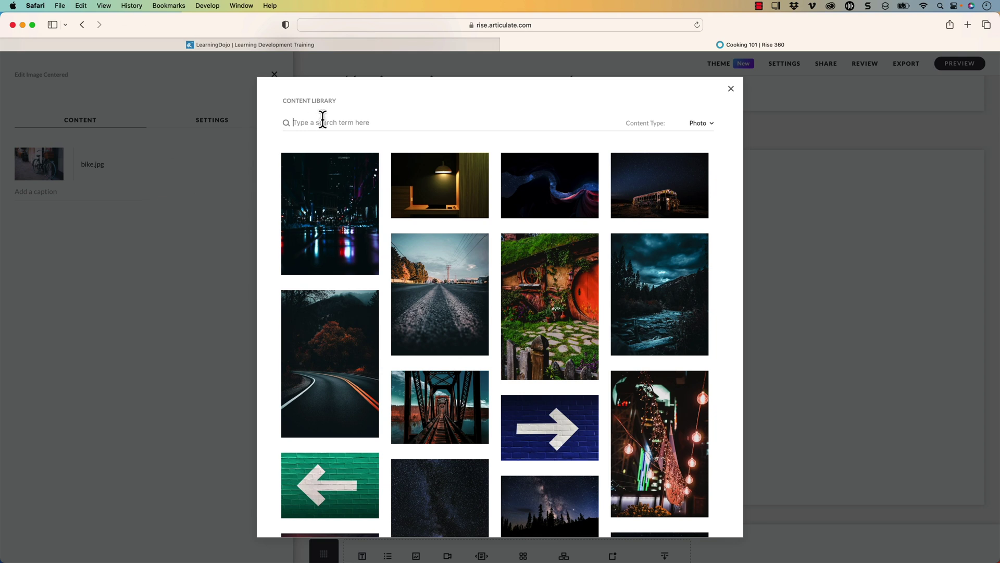
text(Cooking)
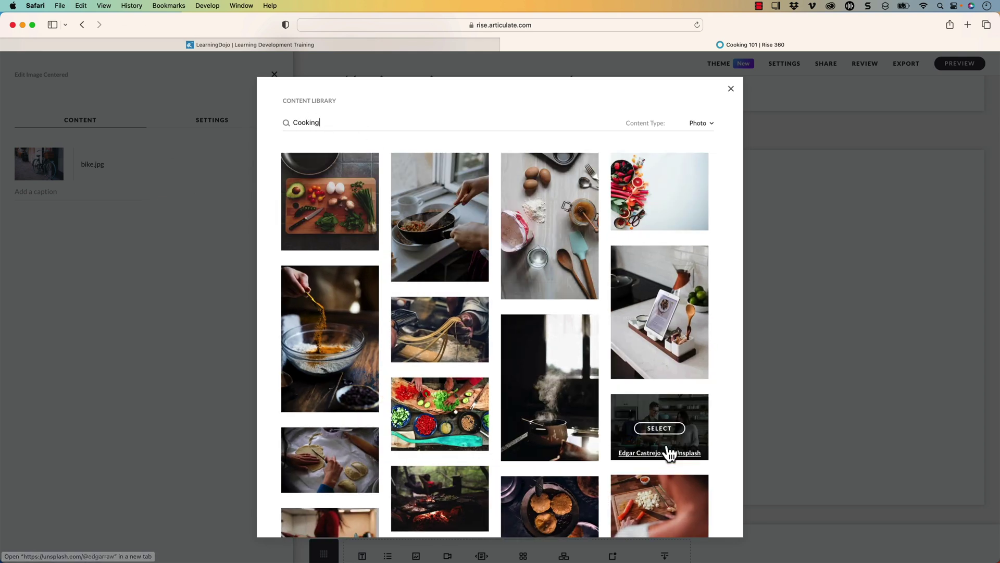
scroll(573, 443, down, 2)
click(440, 383)
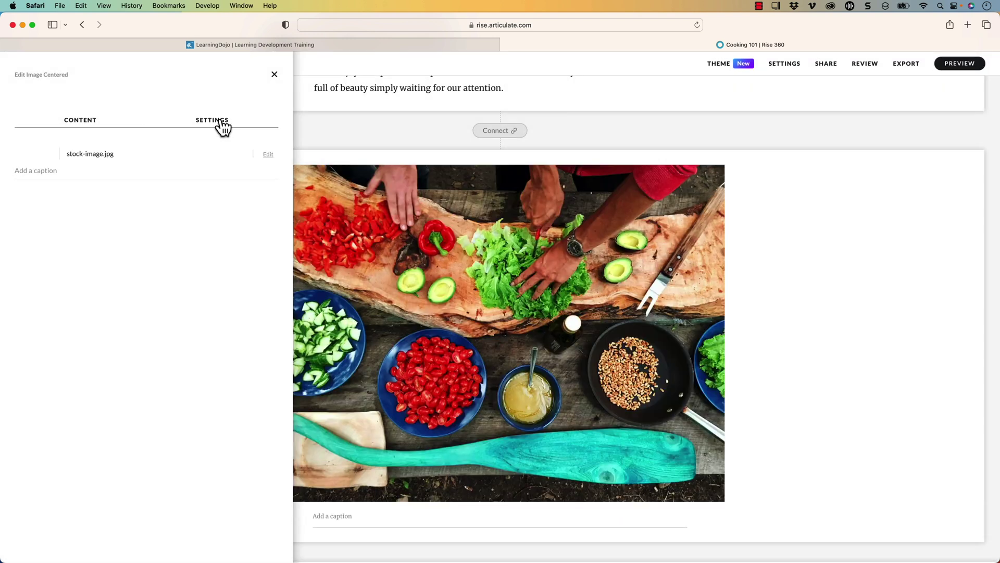
- Set the image block's top and bottom padding to No padding
click(223, 125)
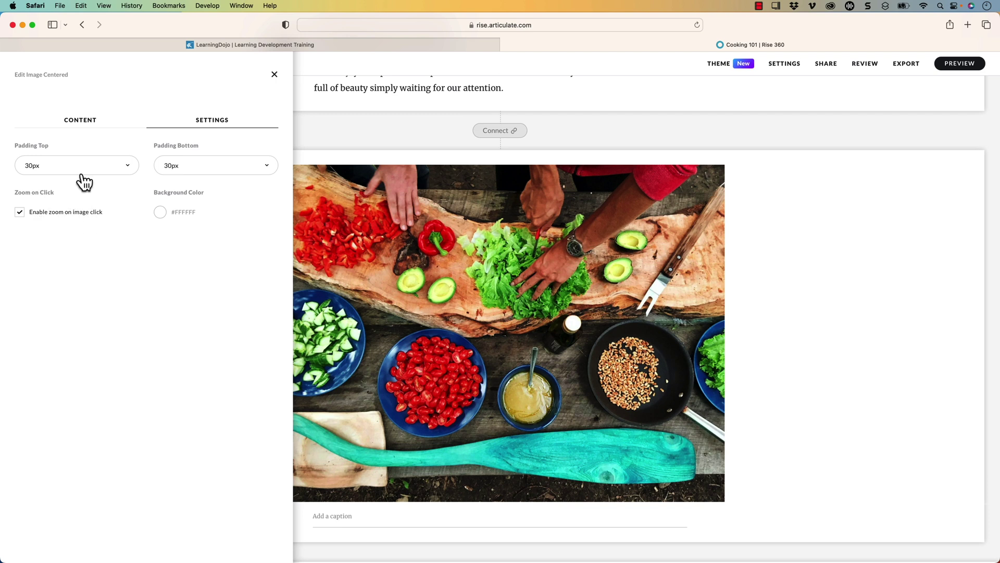
click(113, 168)
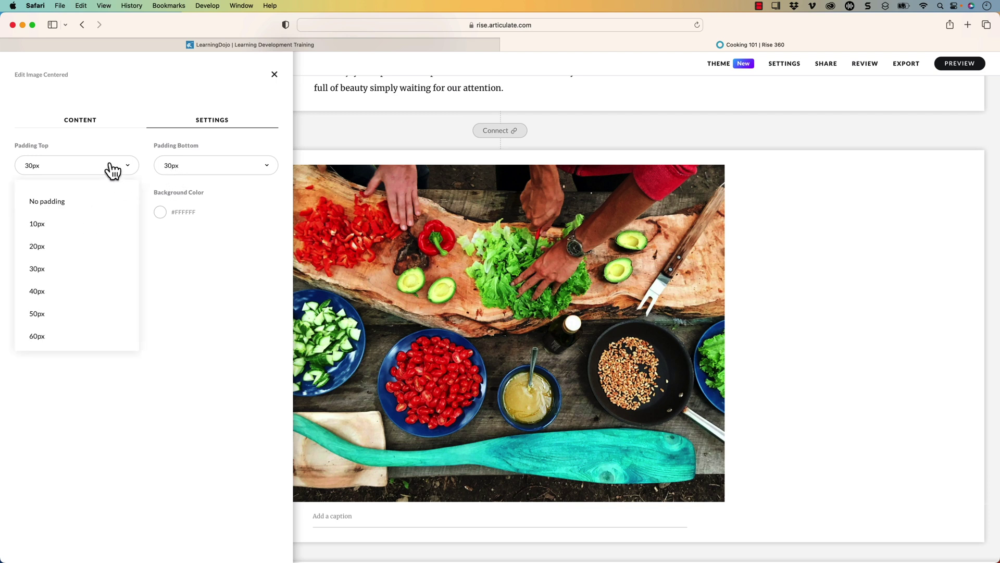
click(71, 211)
click(235, 173)
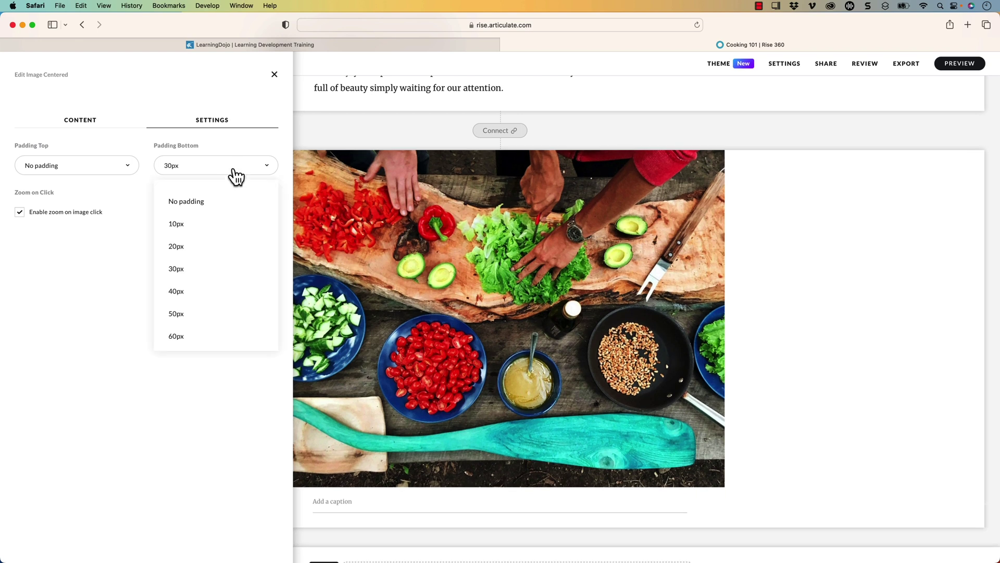
click(183, 202)
click(99, 125)
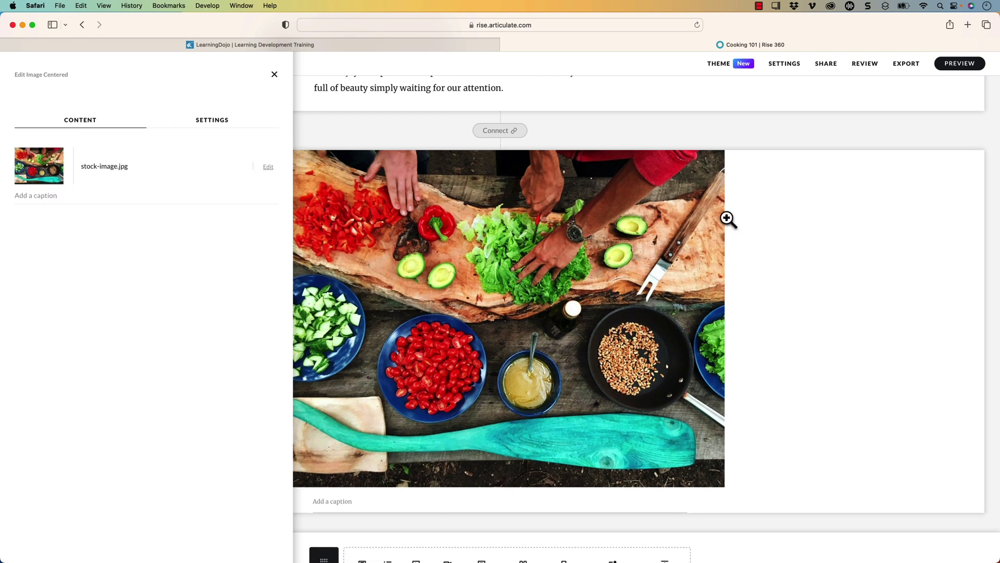
click(726, 219)
click(67, 167)
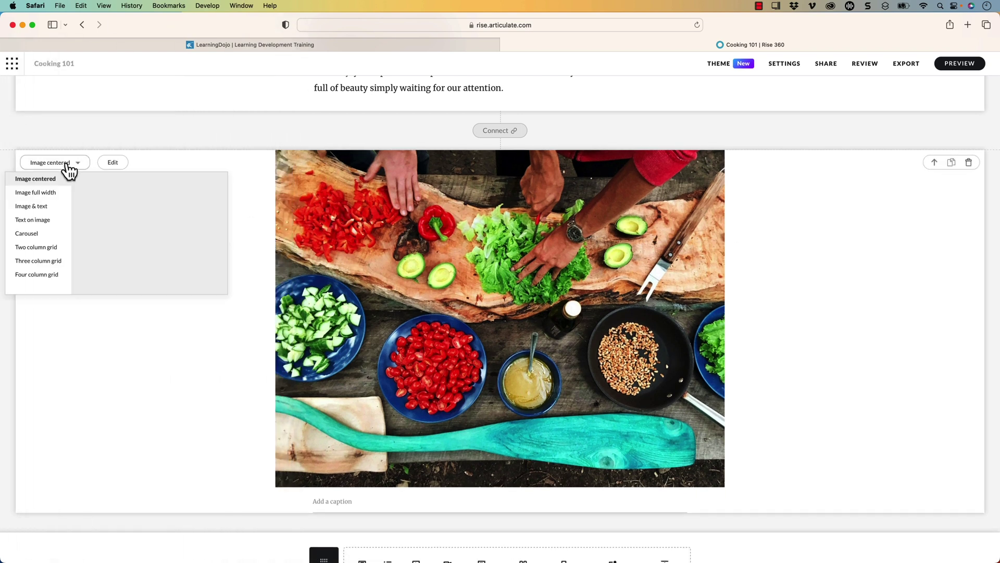
- Make the food photo Image full width and add a Flashcards block below it
click(47, 193)
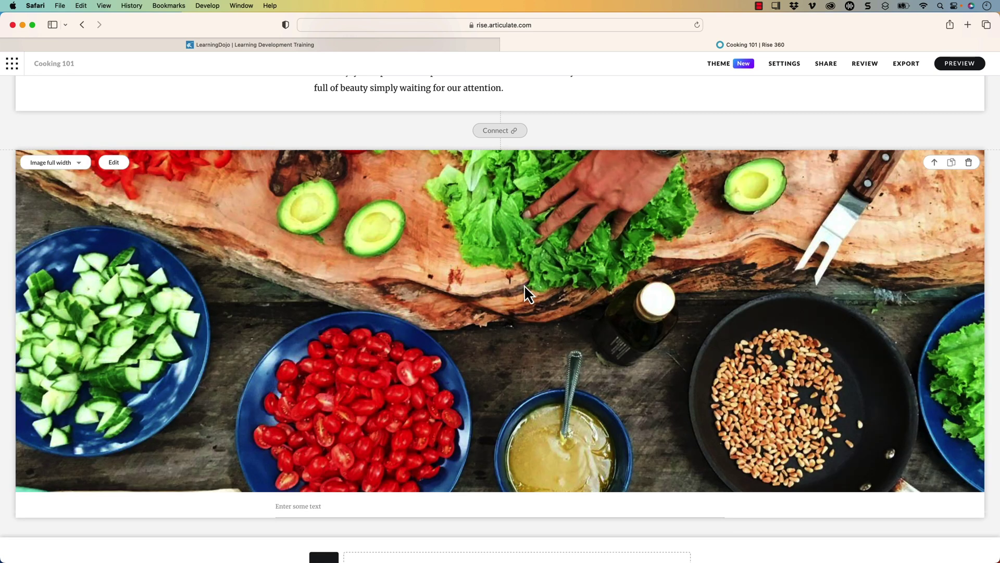
click(68, 165)
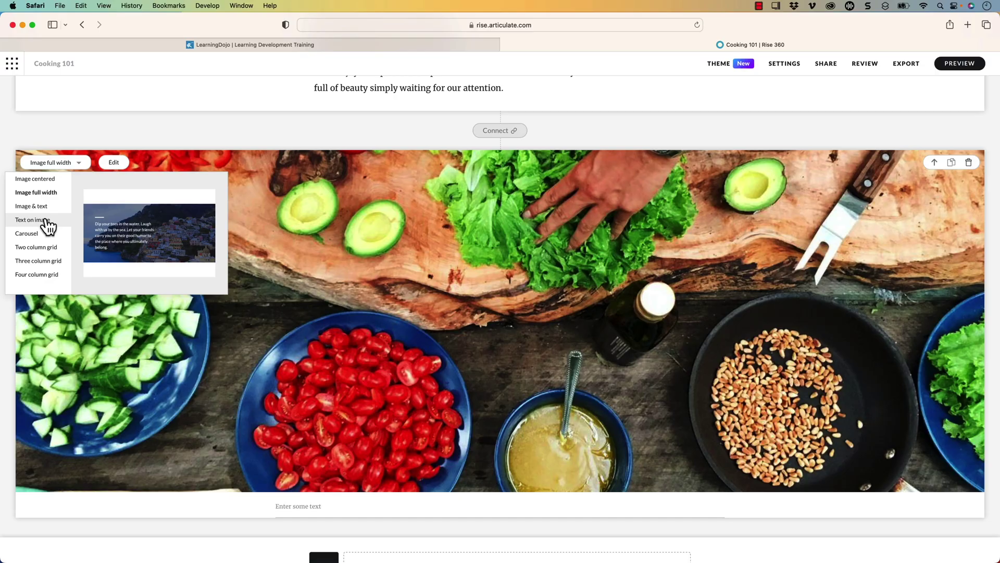
click(454, 131)
scroll(455, 132, up, 5)
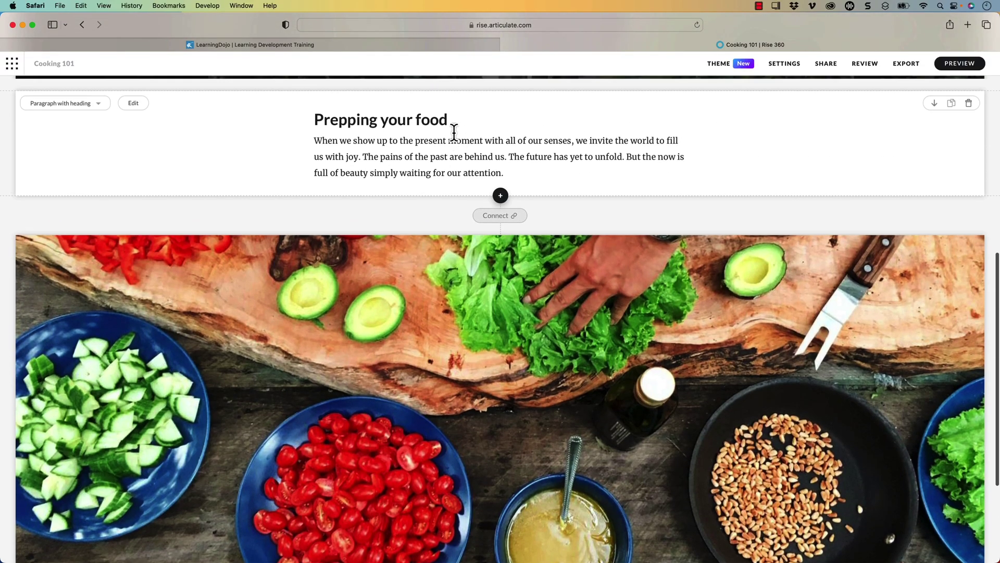
scroll(459, 133, down, 10)
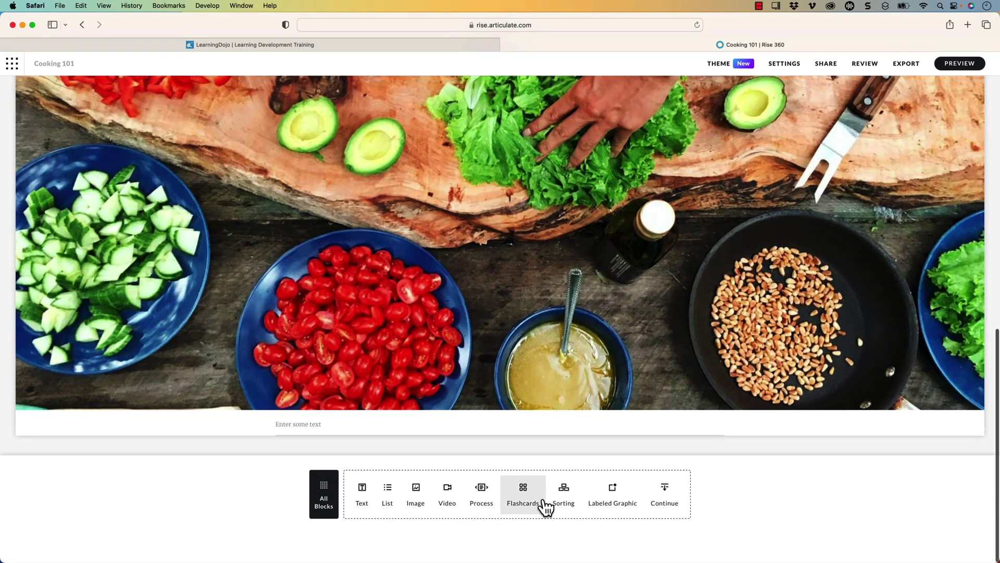
click(527, 504)
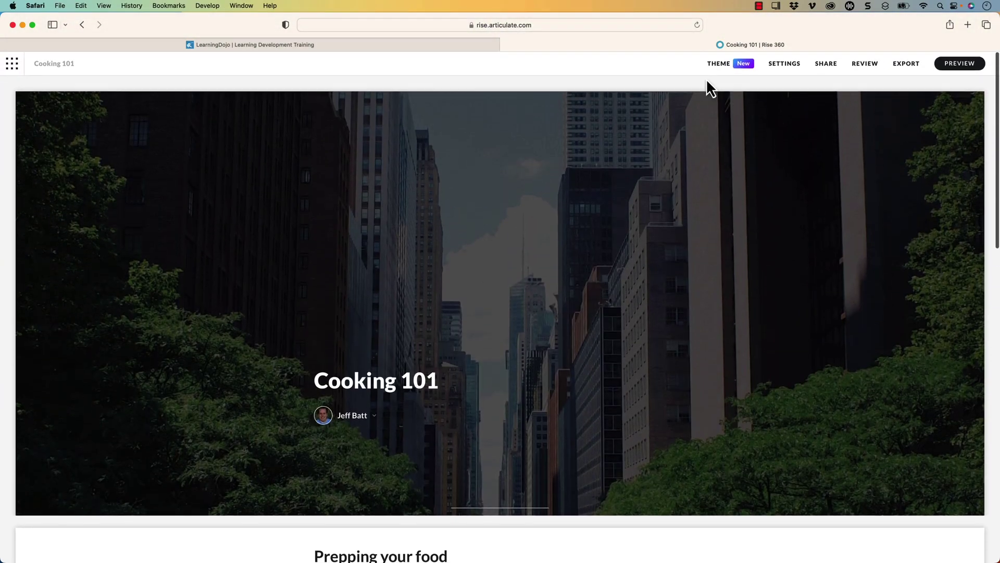
- In the Theme editor, preview the alternative themes, then go to Cover Page settings
click(718, 64)
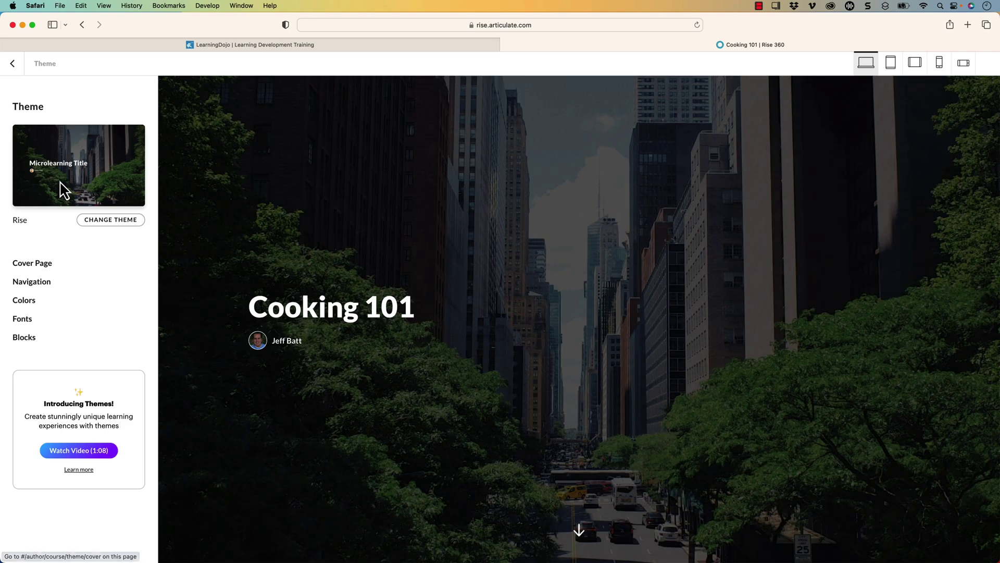
click(99, 220)
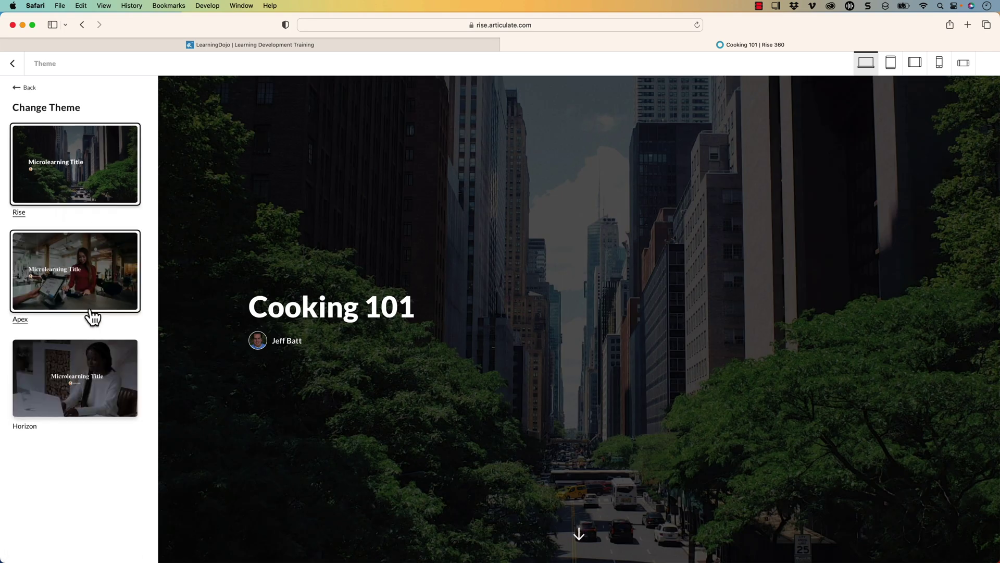
click(27, 91)
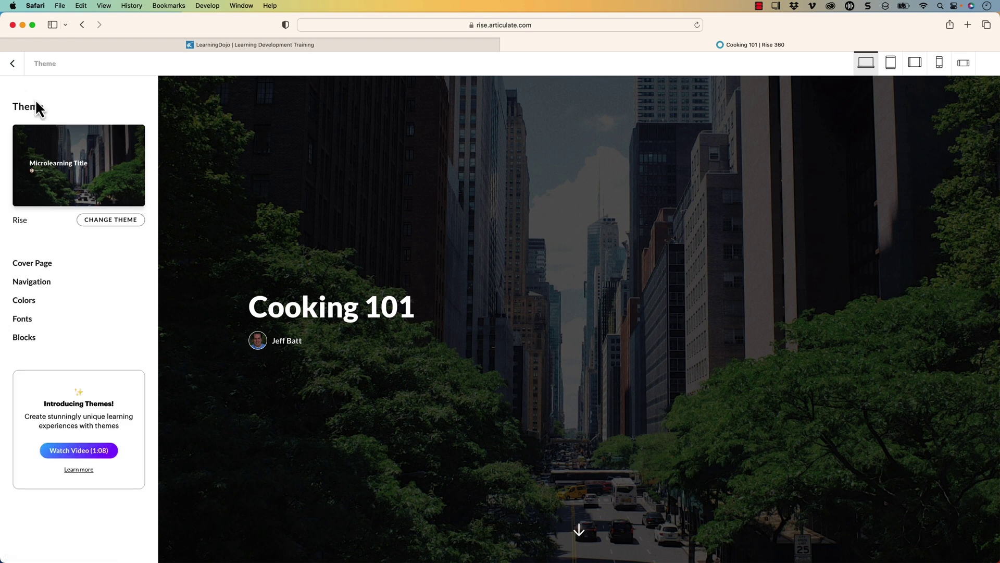
click(39, 267)
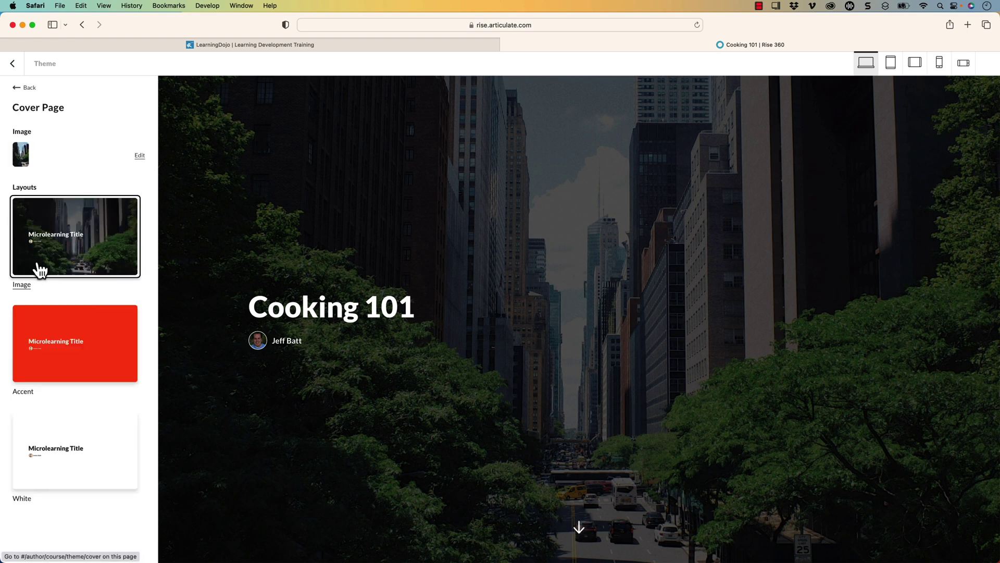
- Swap the city cover image for a Content Library kitchen photo of two people cooking
click(140, 156)
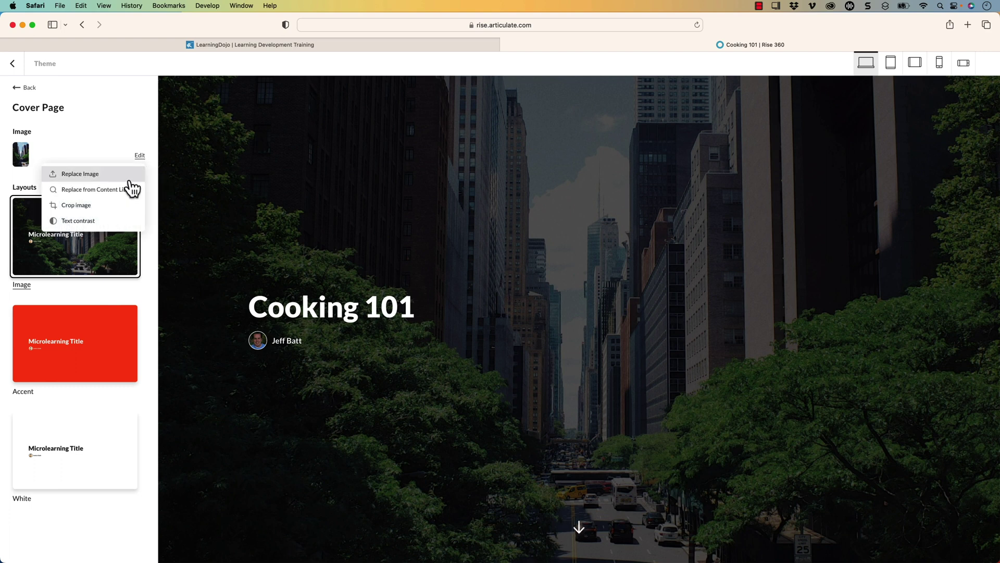
click(107, 189)
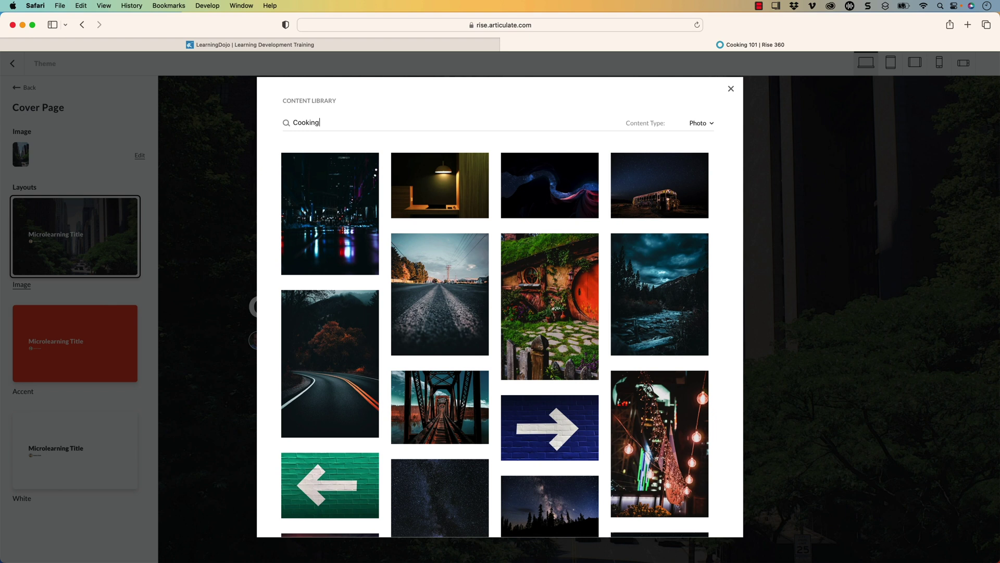
key(Return)
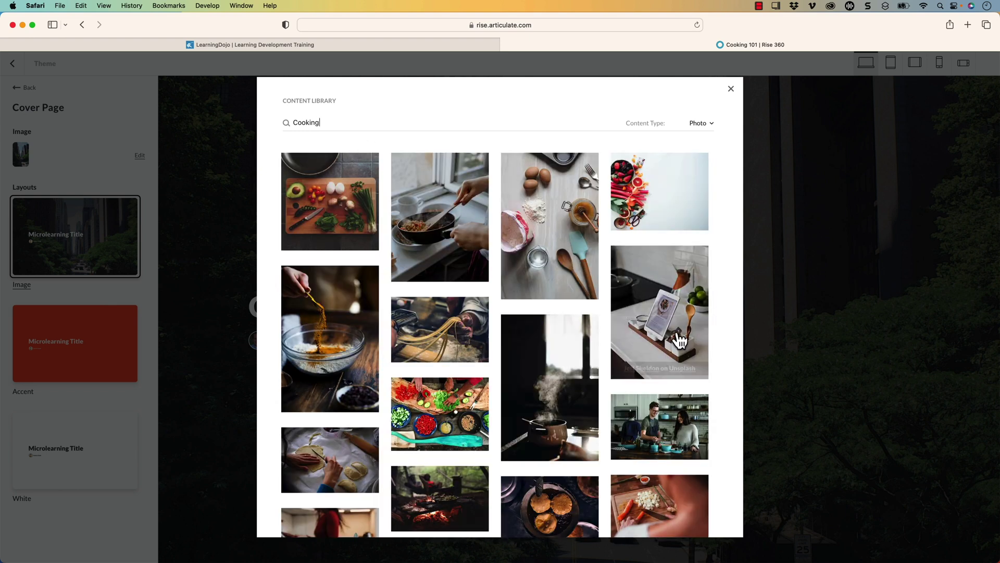
scroll(680, 342, down, 3)
click(659, 301)
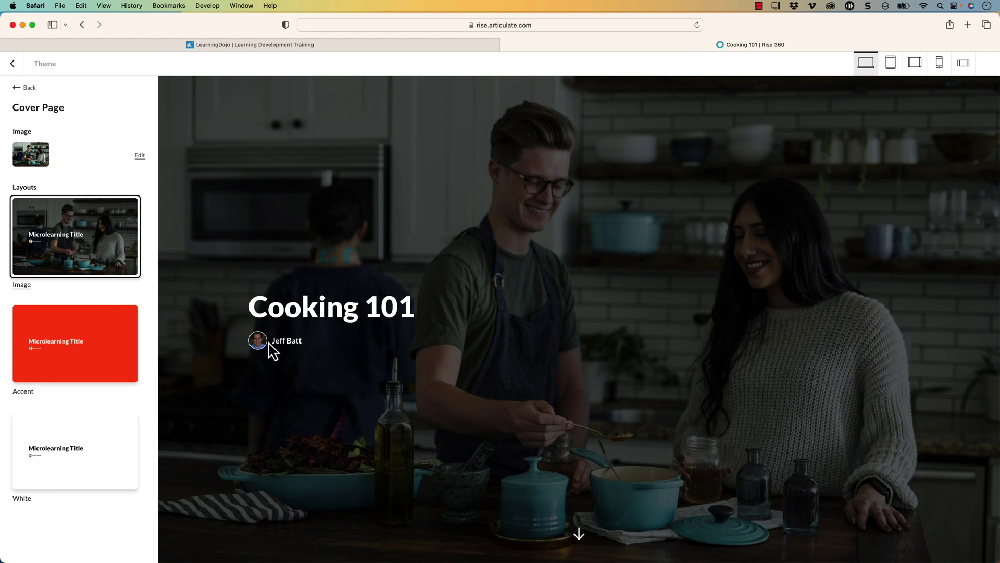
- Review the Colors and Blocks theme panels, then exit back to the Cooking 101 course editor
click(21, 89)
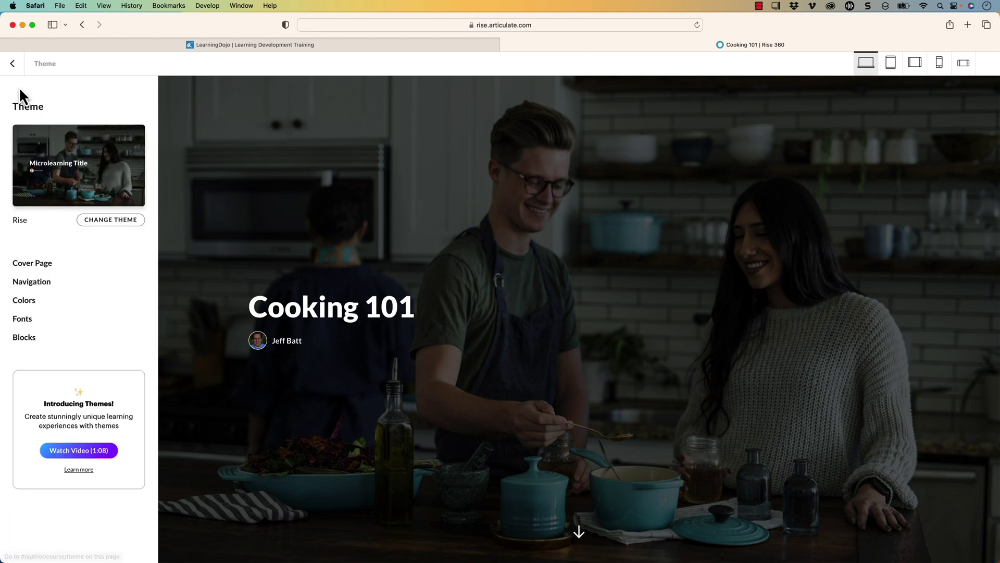
click(23, 299)
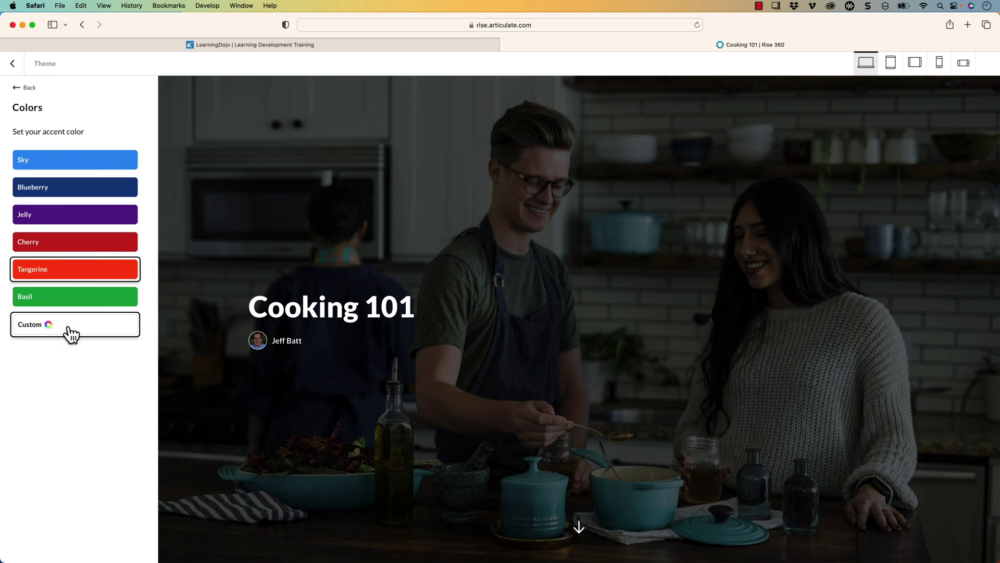
click(25, 88)
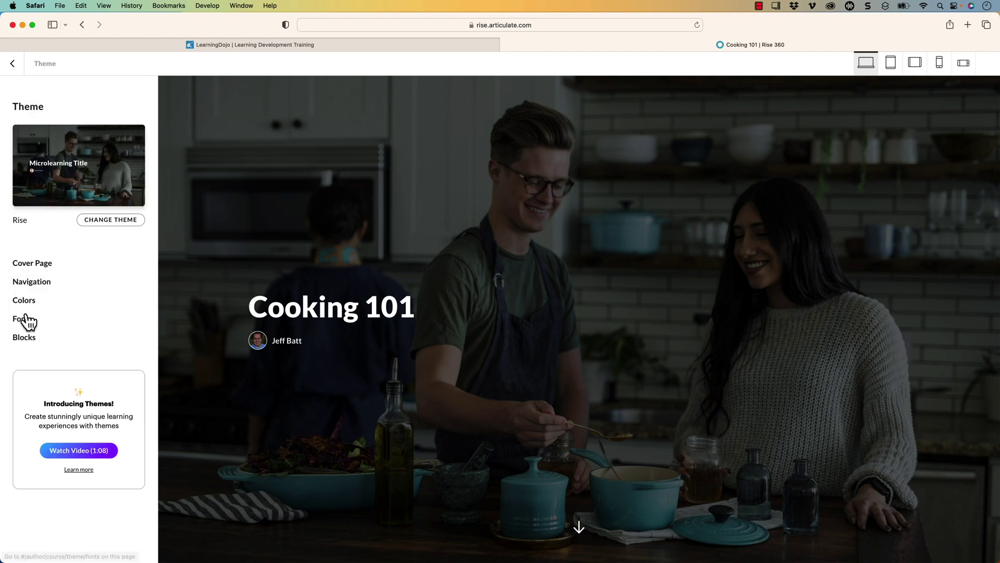
click(24, 339)
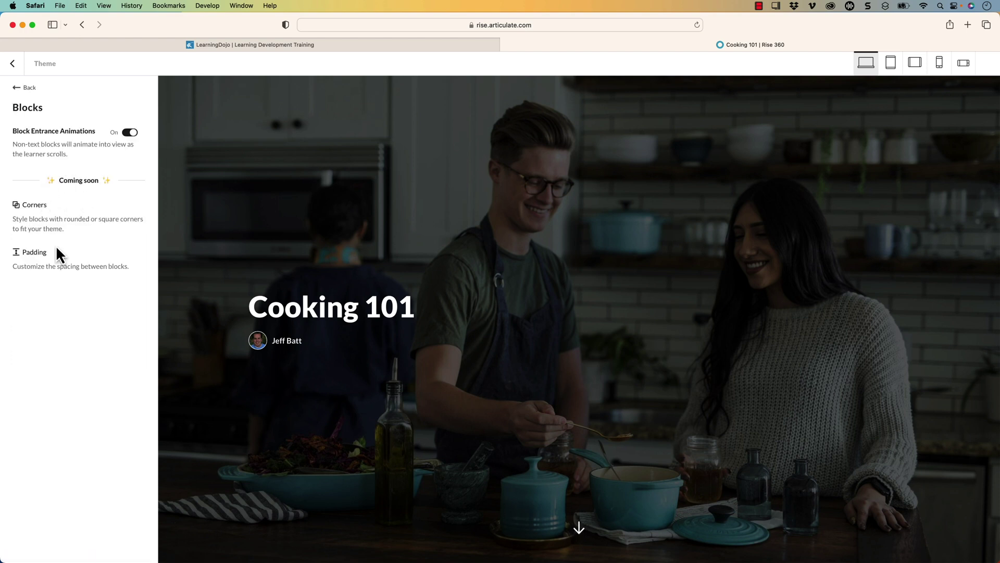
click(27, 88)
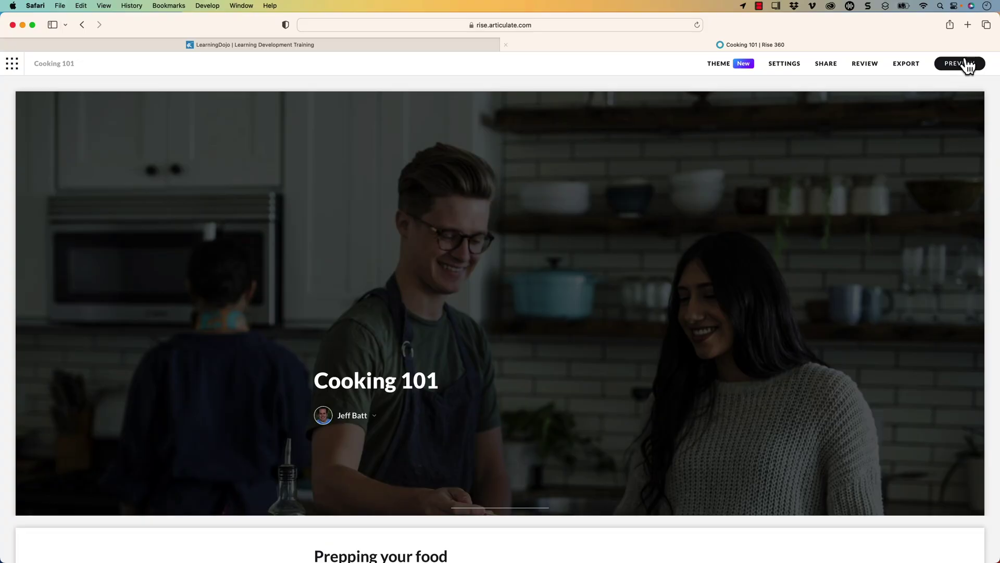
- Preview the course at phone, tablet portrait and desktop sizes, then advance to Prepping your food
click(961, 63)
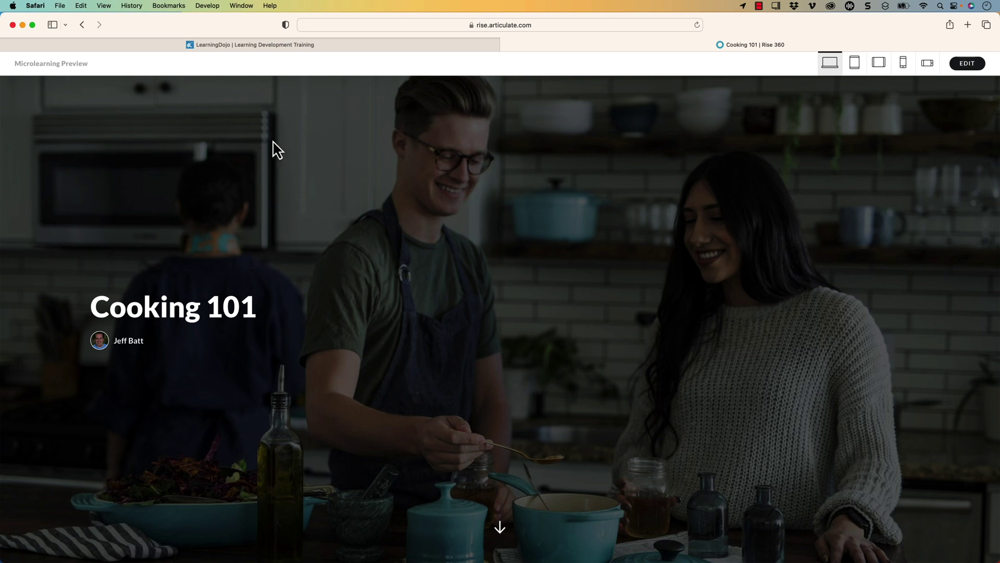
click(904, 64)
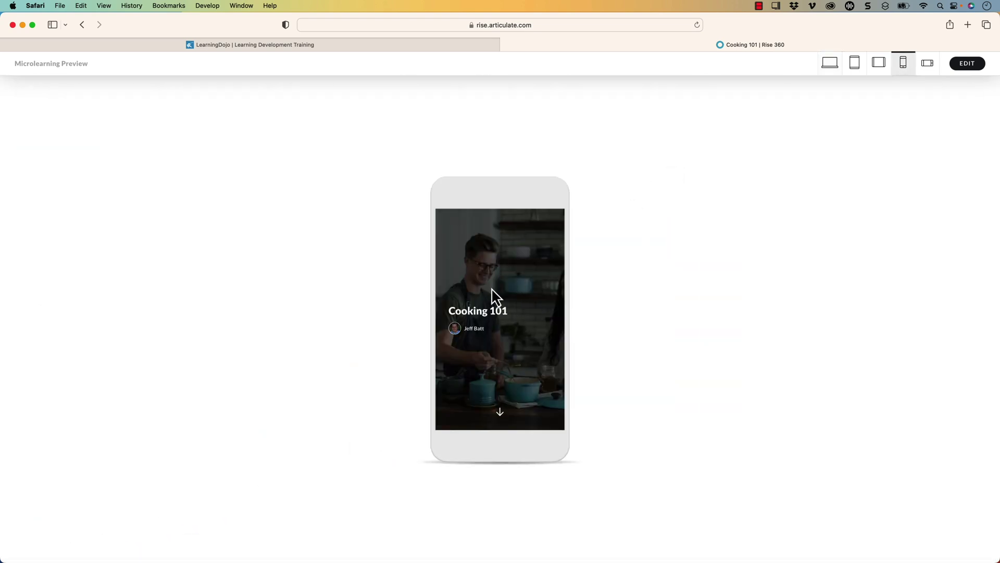
click(852, 68)
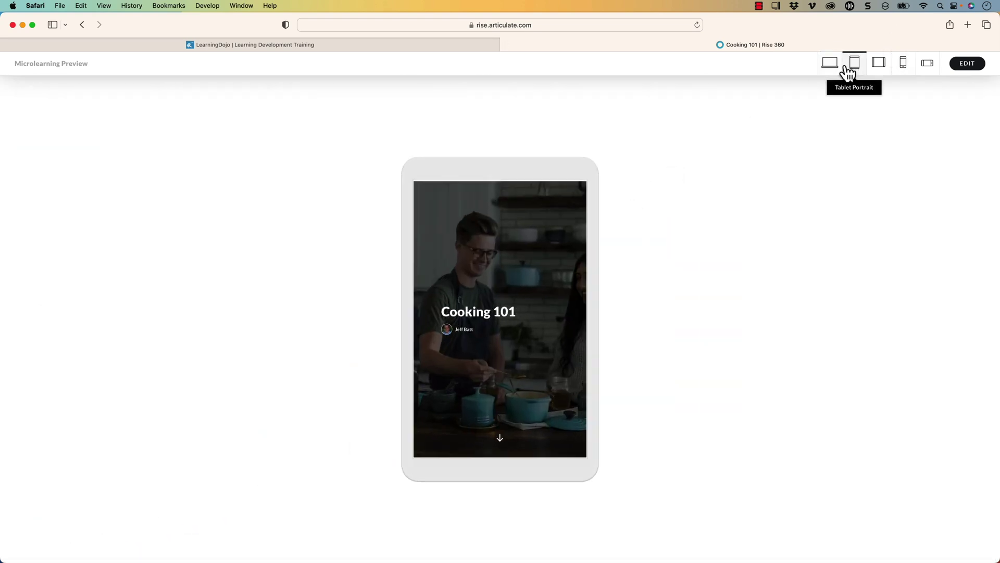
click(829, 63)
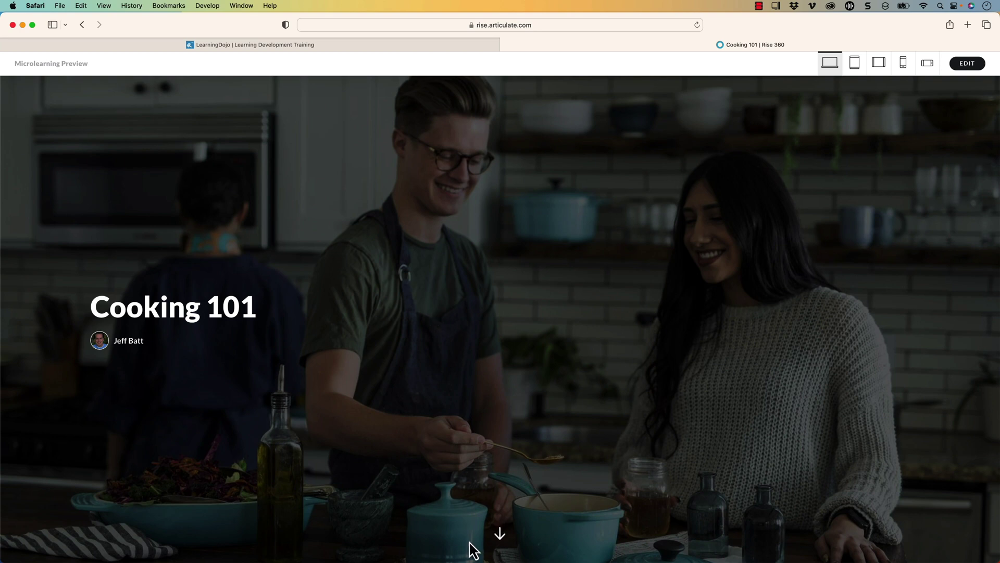
click(499, 535)
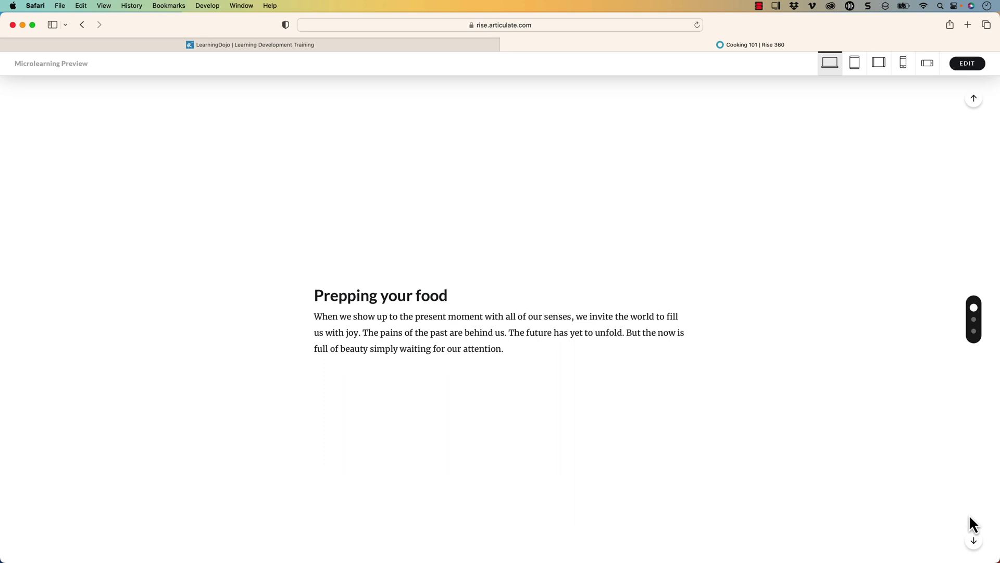
- Move through the preview past the food image to the flashcards section
scroll(976, 548, down, 10)
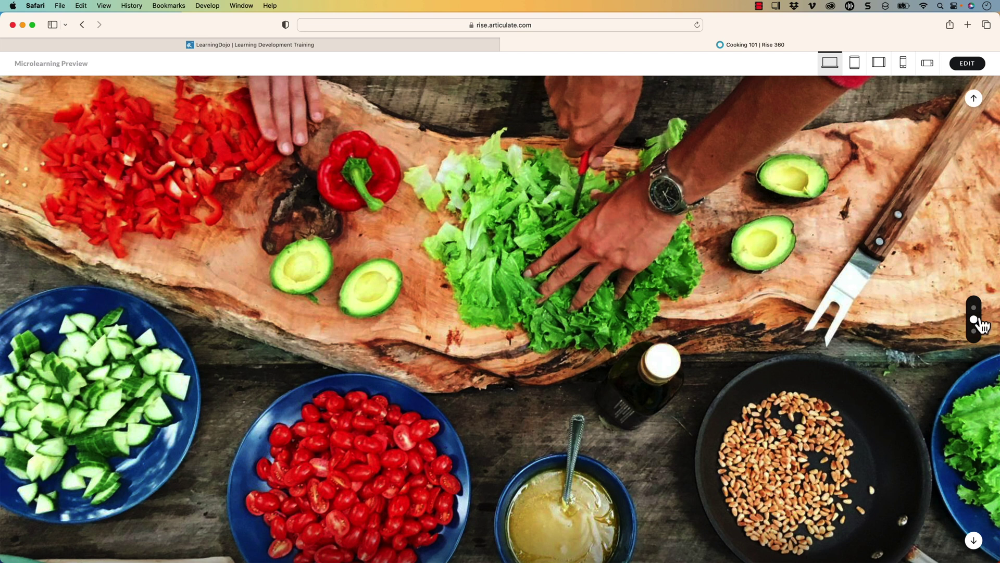
click(973, 542)
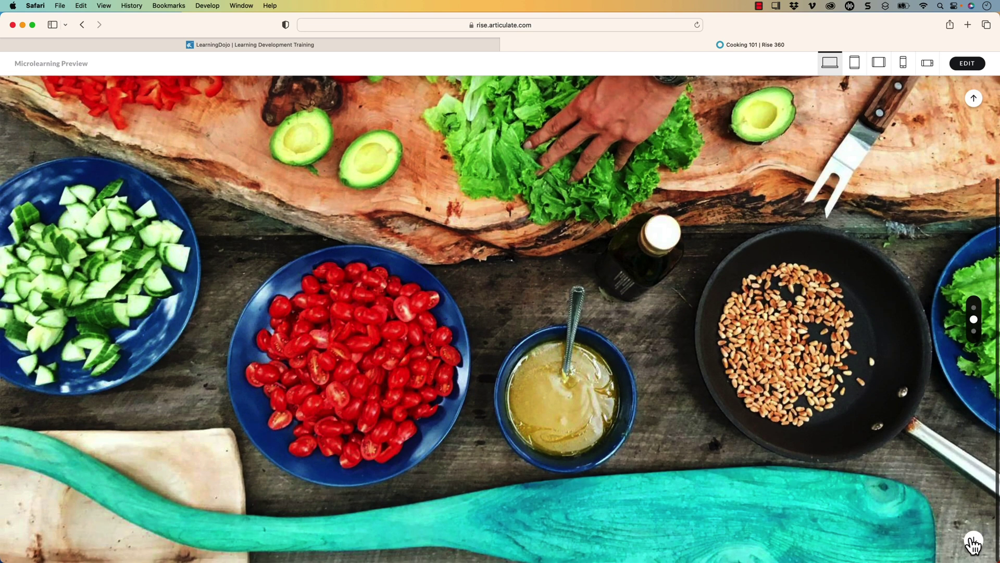
click(973, 542)
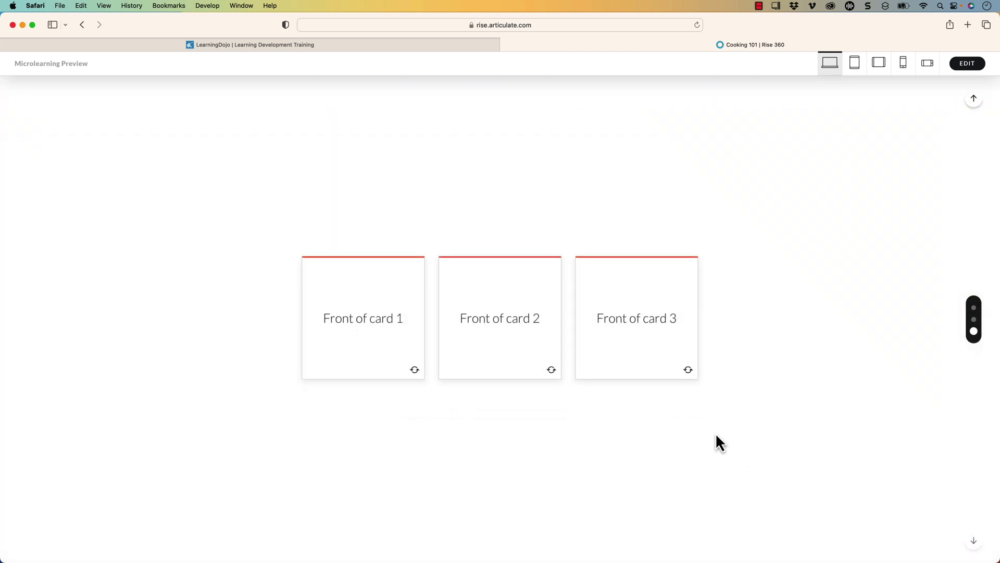
- Flip all three flashcards, then leave the preview for the course editor
click(486, 326)
click(592, 335)
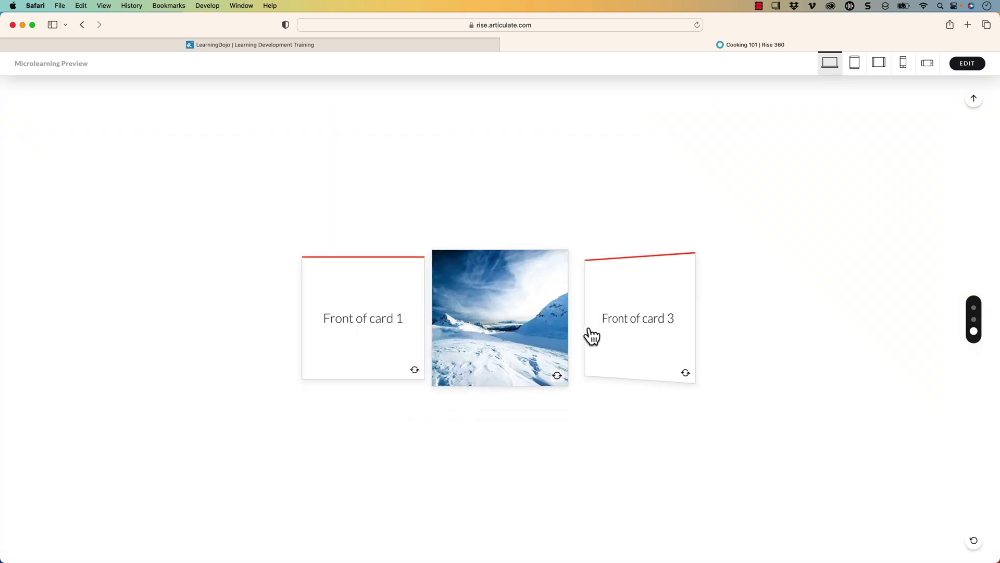
click(377, 315)
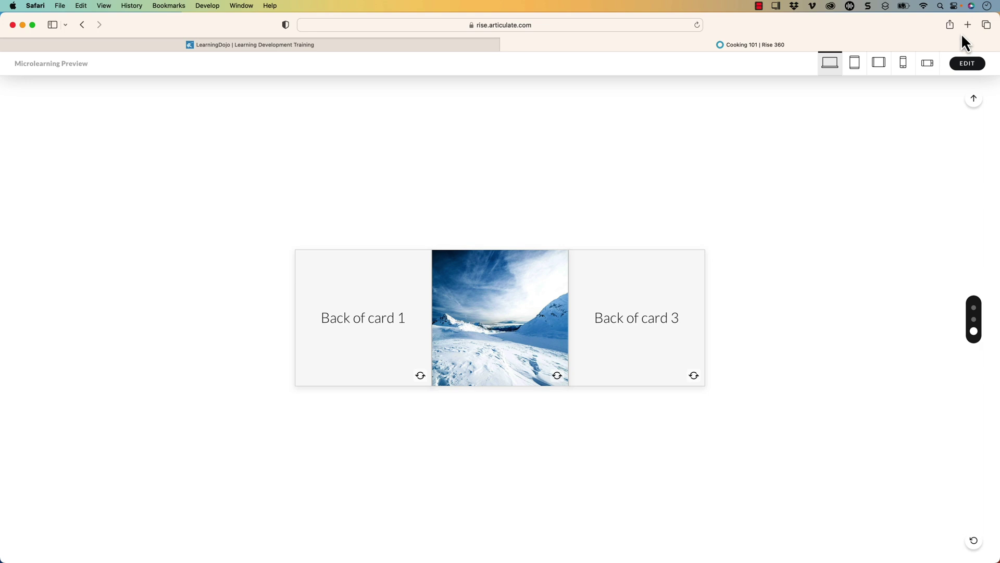
click(967, 63)
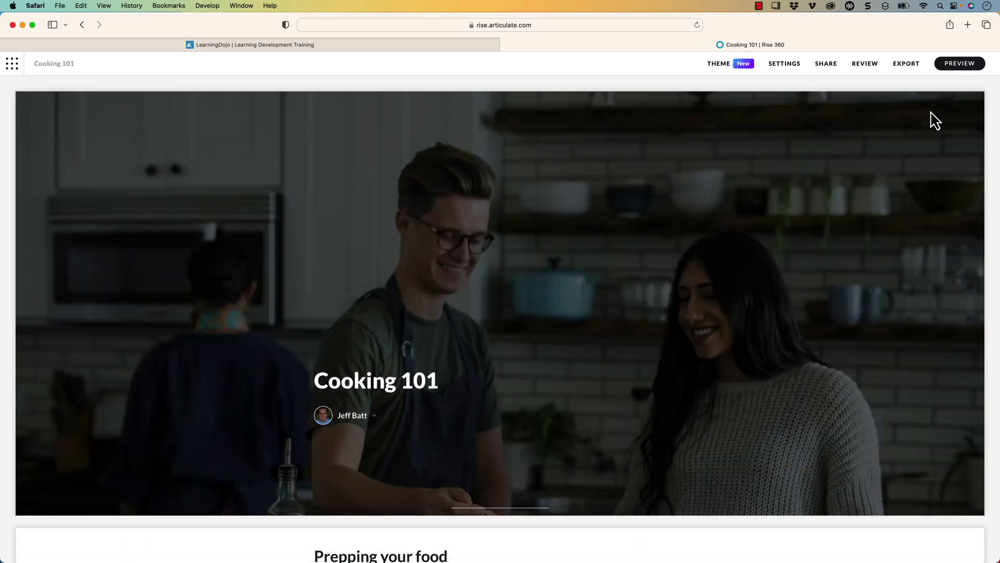
- Set the Prepping your food block's background colour to dark blue #285F9F
scroll(932, 119, down, 6)
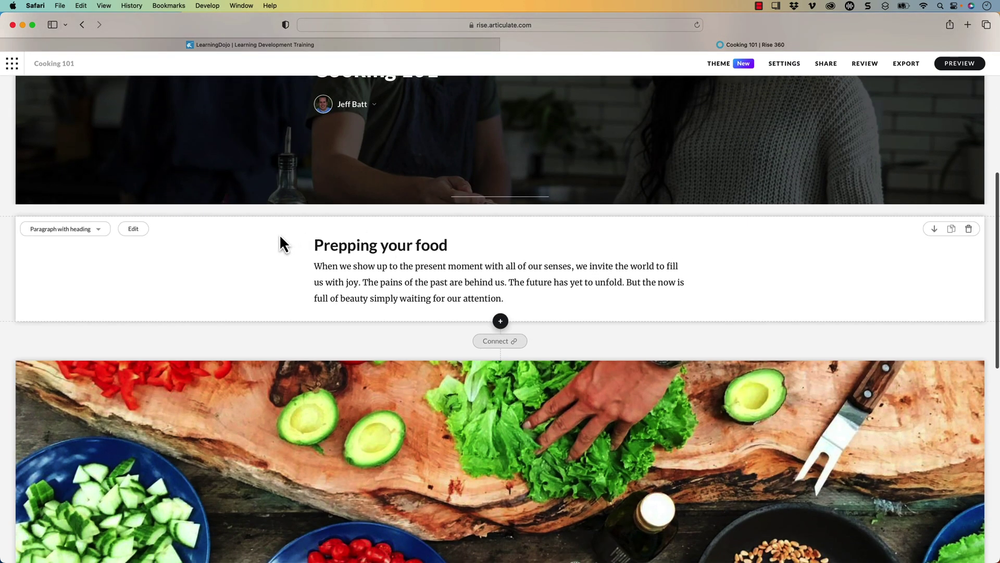
click(145, 233)
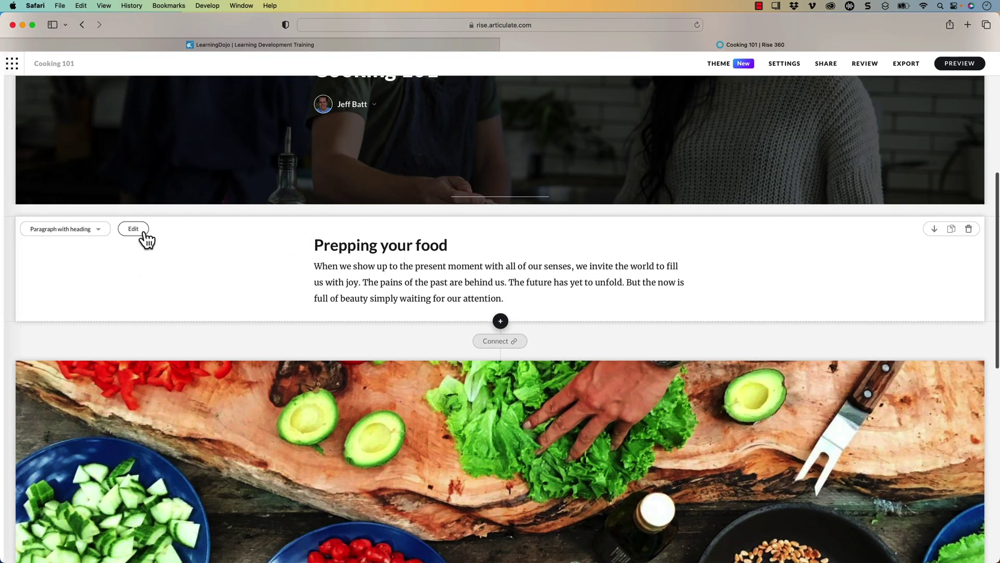
click(212, 120)
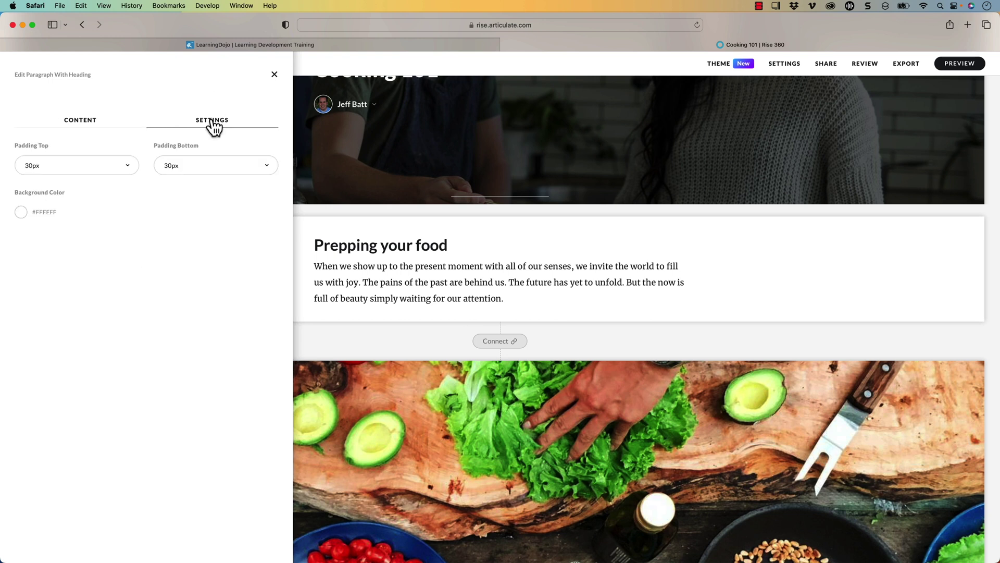
click(21, 214)
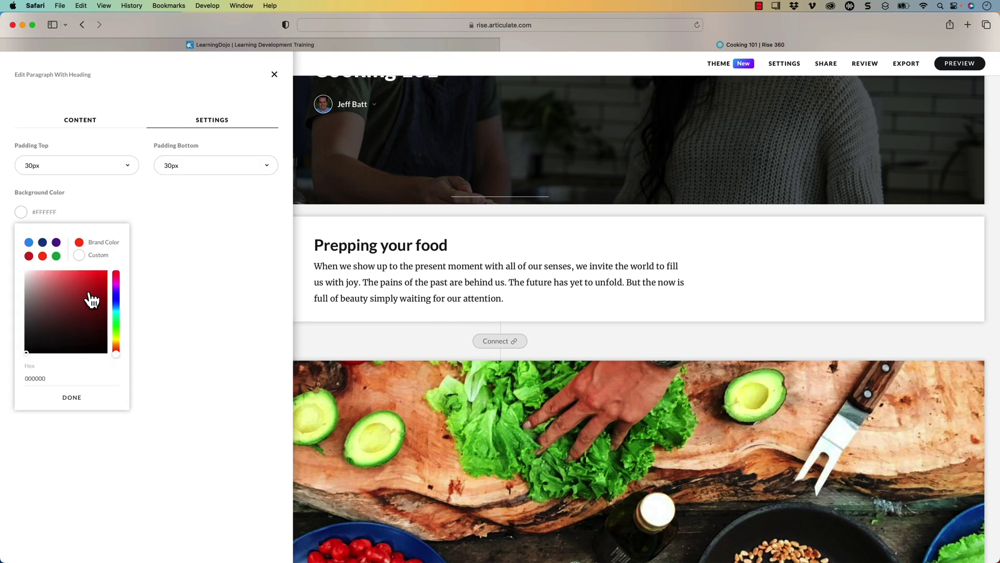
mouse_move(91, 299)
mouse_down()
mouse_move(61, 279)
mouse_move(88, 280)
mouse_up()
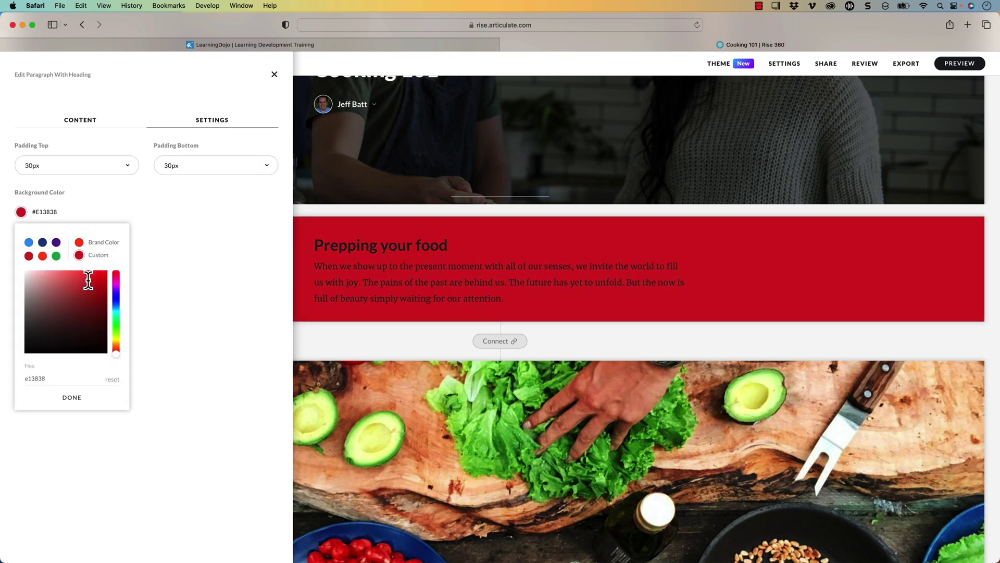
click(115, 298)
click(43, 242)
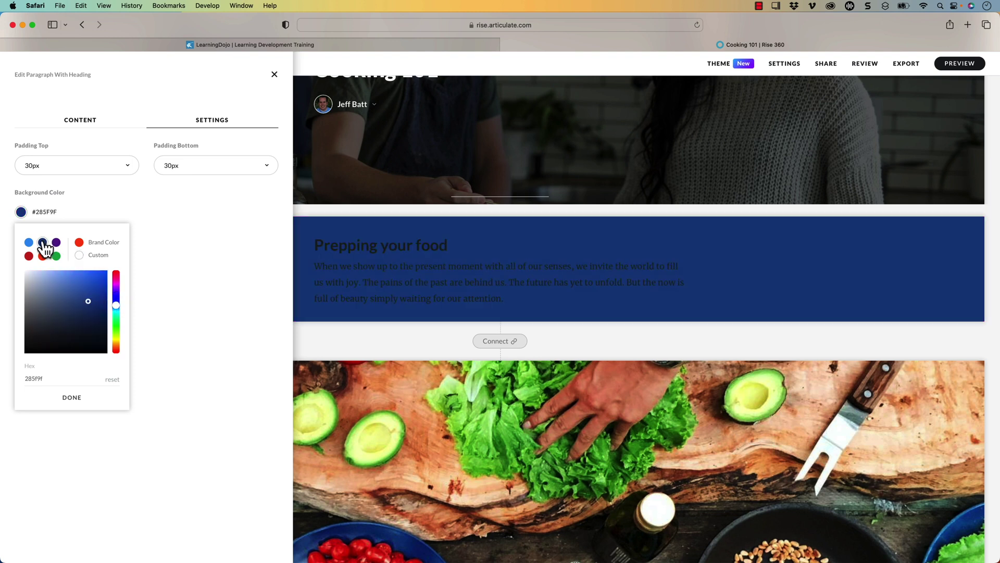
click(182, 262)
- Make the Prepping your food heading text white
click(382, 266)
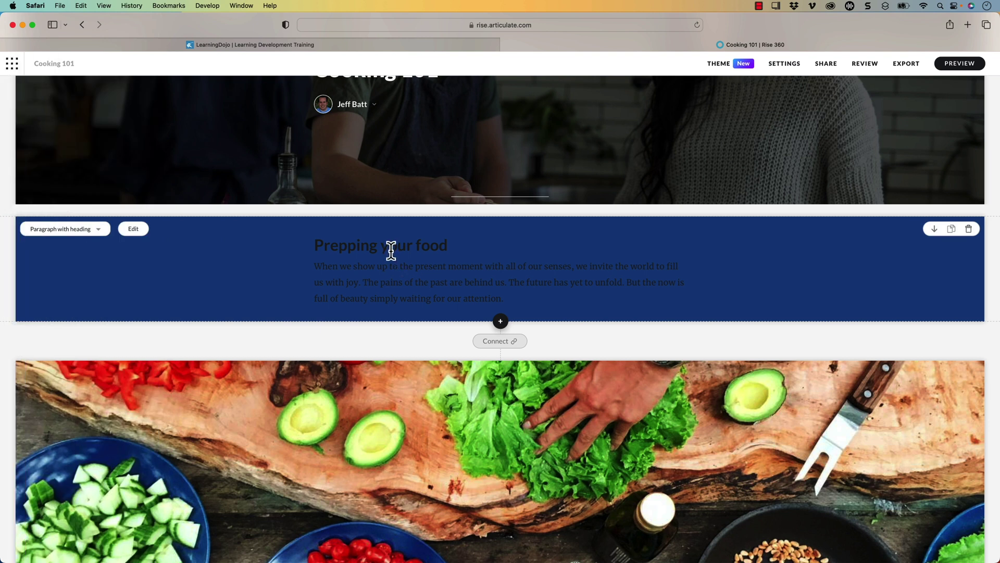
triple_click(392, 249)
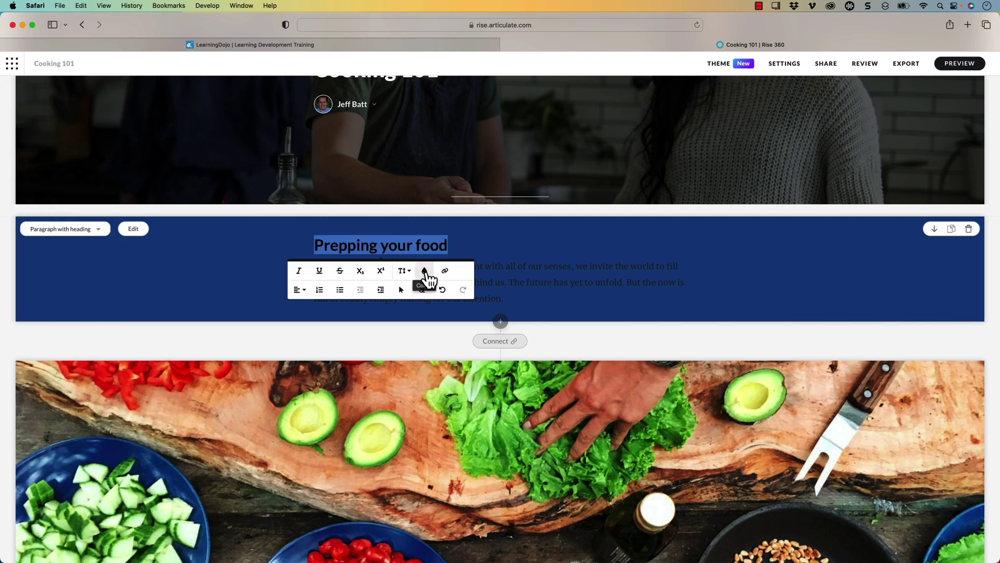
click(425, 272)
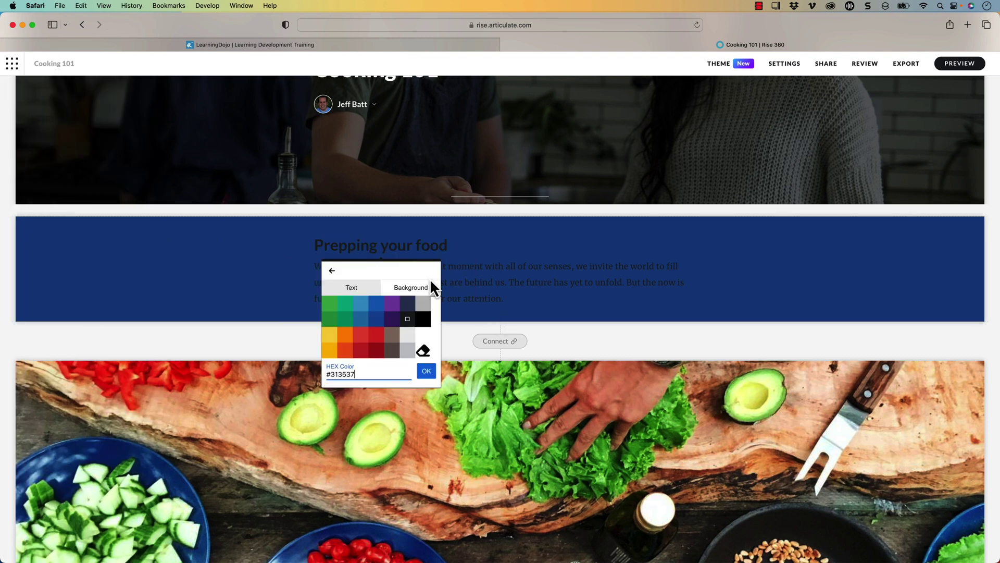
click(423, 334)
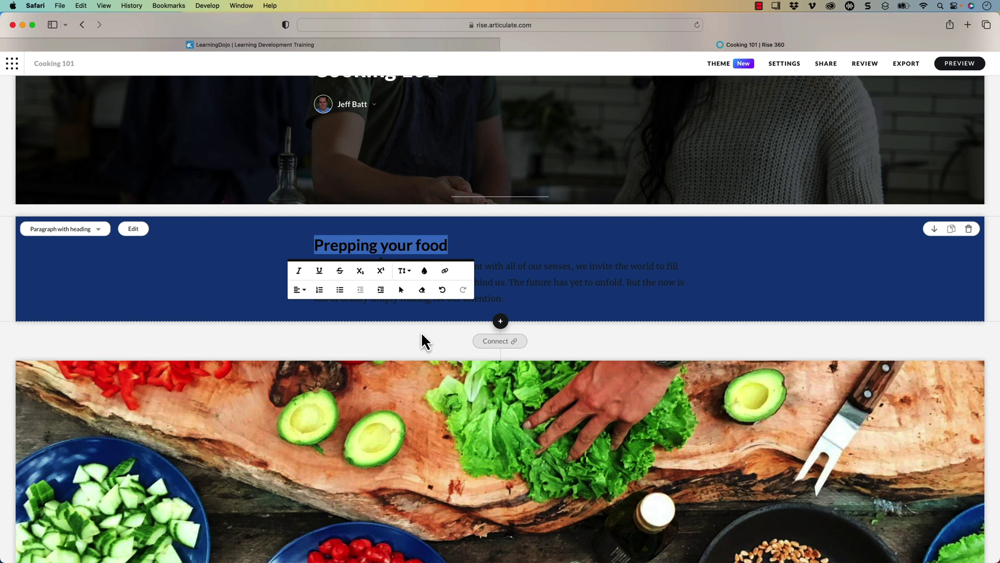
- Make the body paragraph text white, then preview the course
click(421, 290)
click(544, 323)
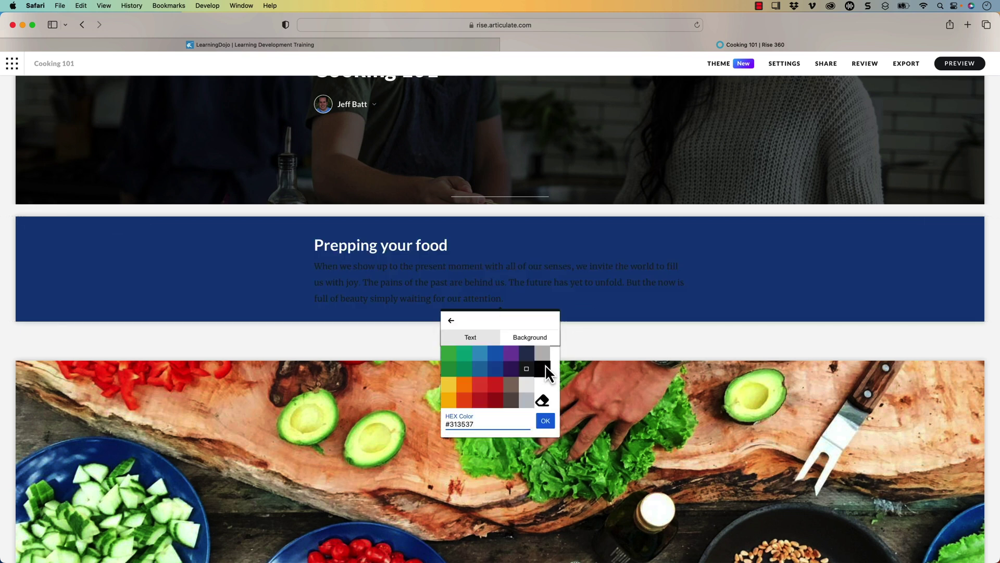
click(542, 386)
click(589, 293)
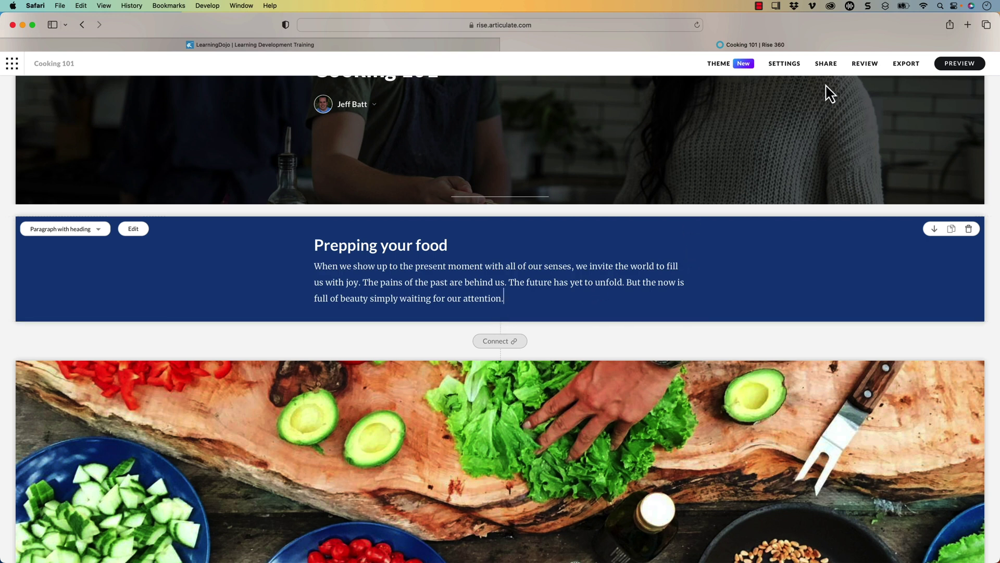
click(946, 67)
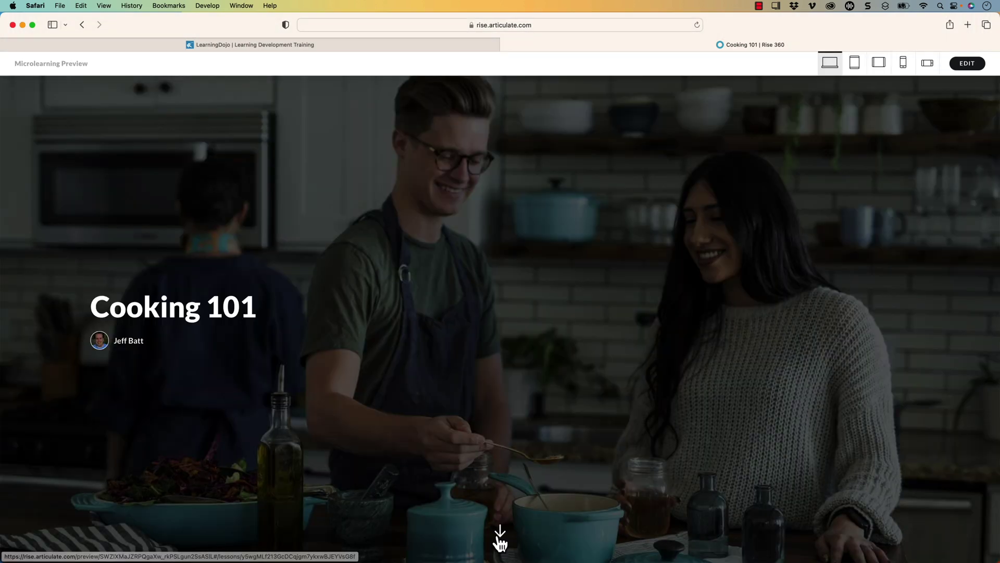
- Open the blue Prepping your food lesson page in preview, then return to the editor
click(499, 537)
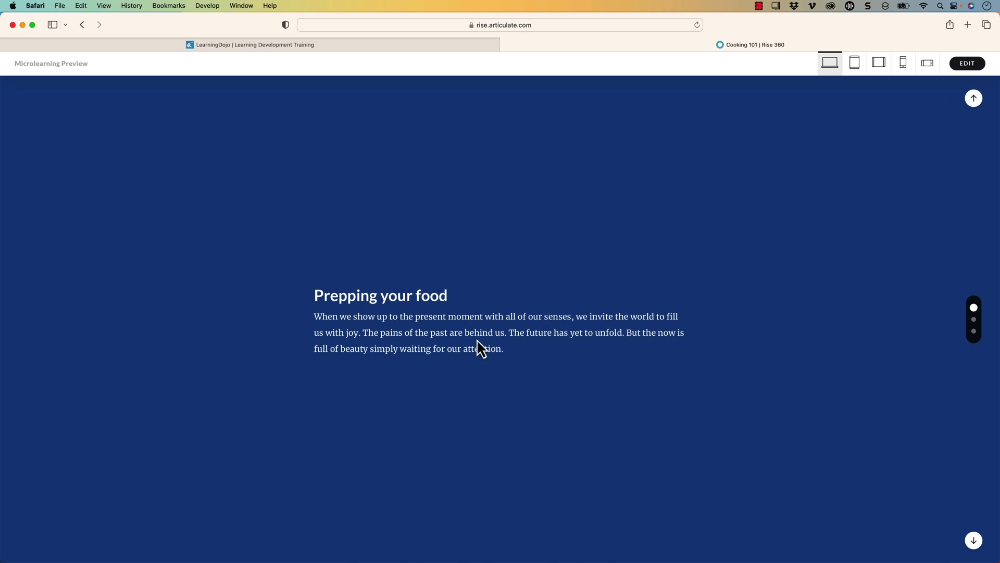
click(967, 66)
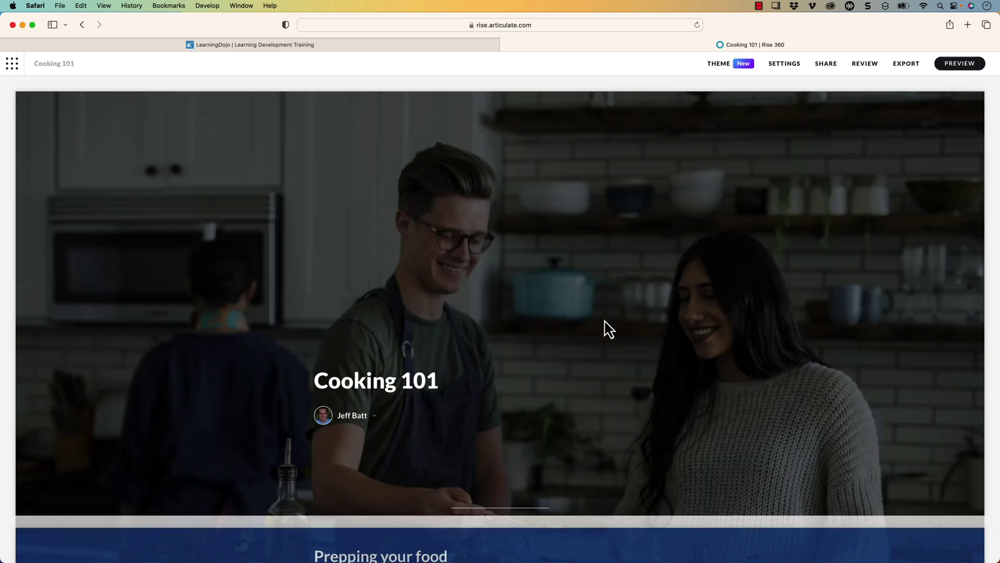
- Insert an Image centered block above Prepping your food
scroll(500, 357, down, 3)
click(500, 349)
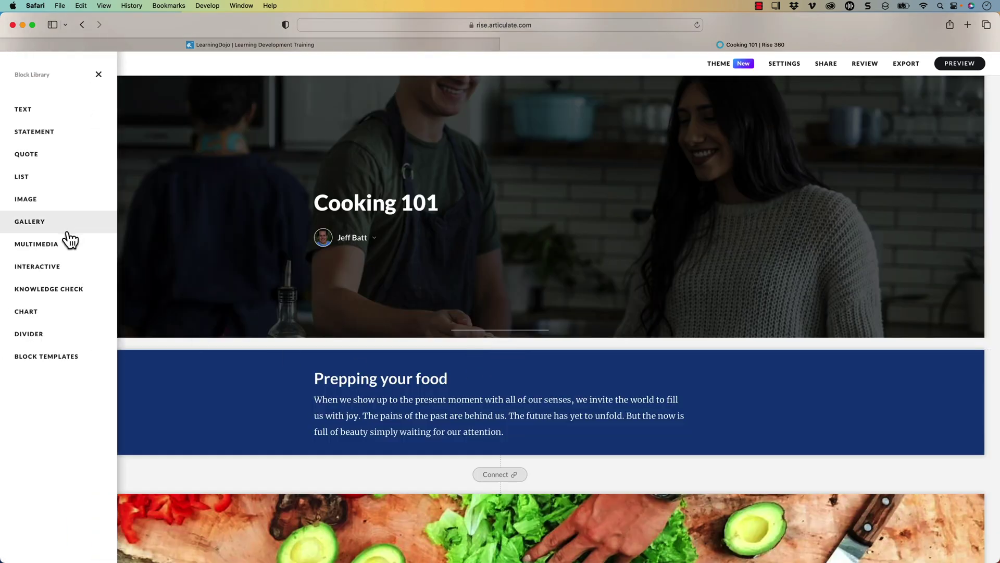
click(34, 199)
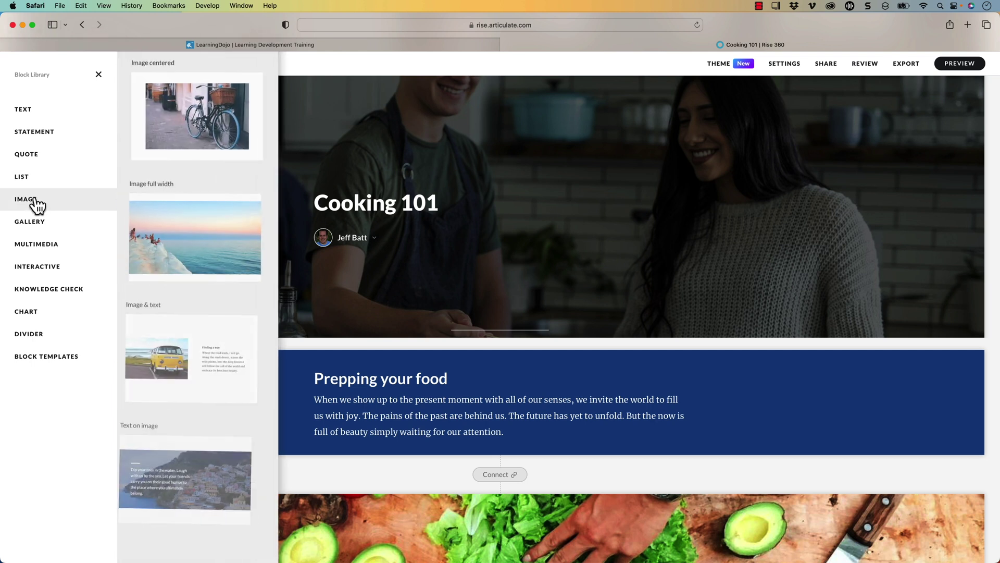
drag(229, 104, 420, 344)
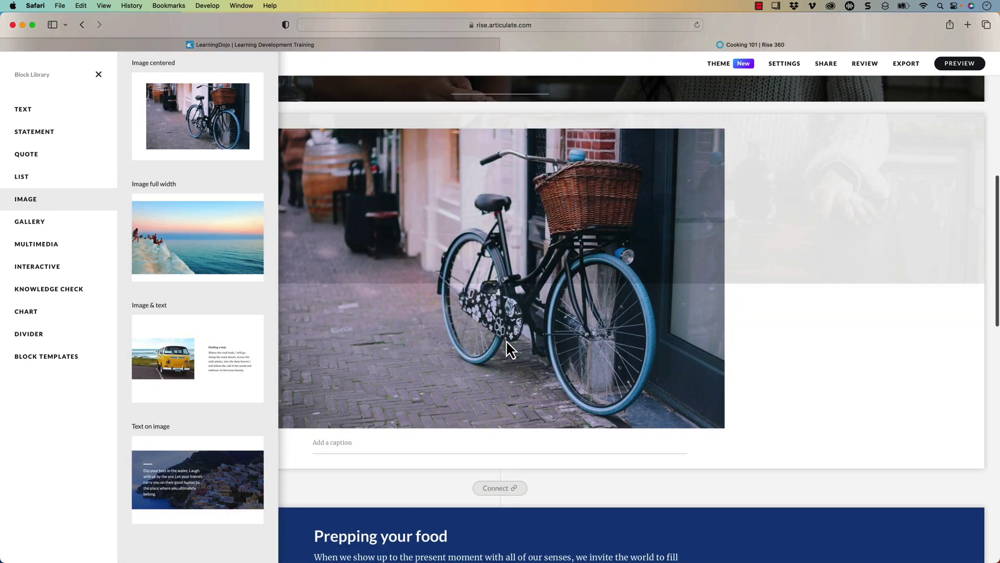
click(804, 318)
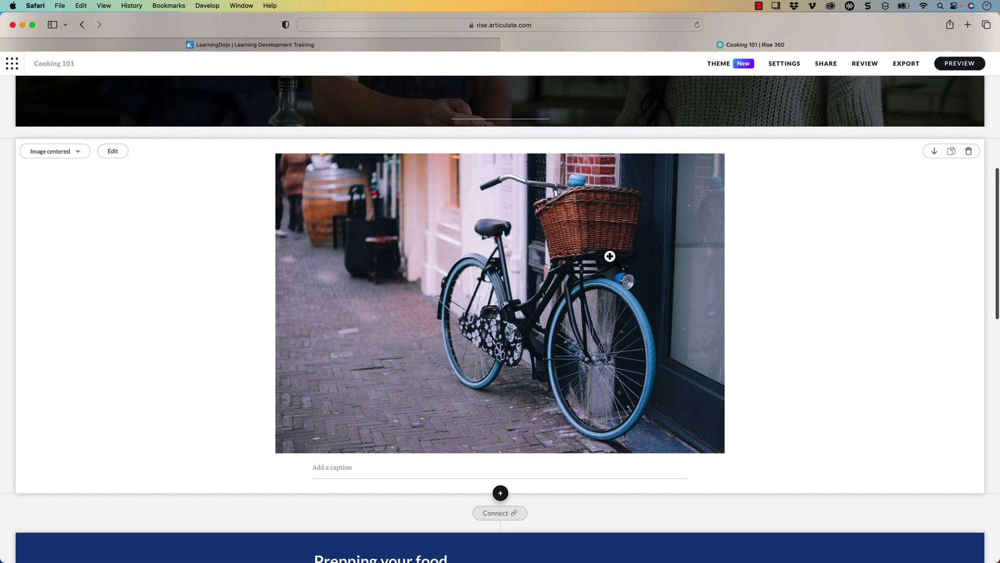
- Replace the placeholder with the food bowl photo from a 'cooking' Content Library search
click(112, 152)
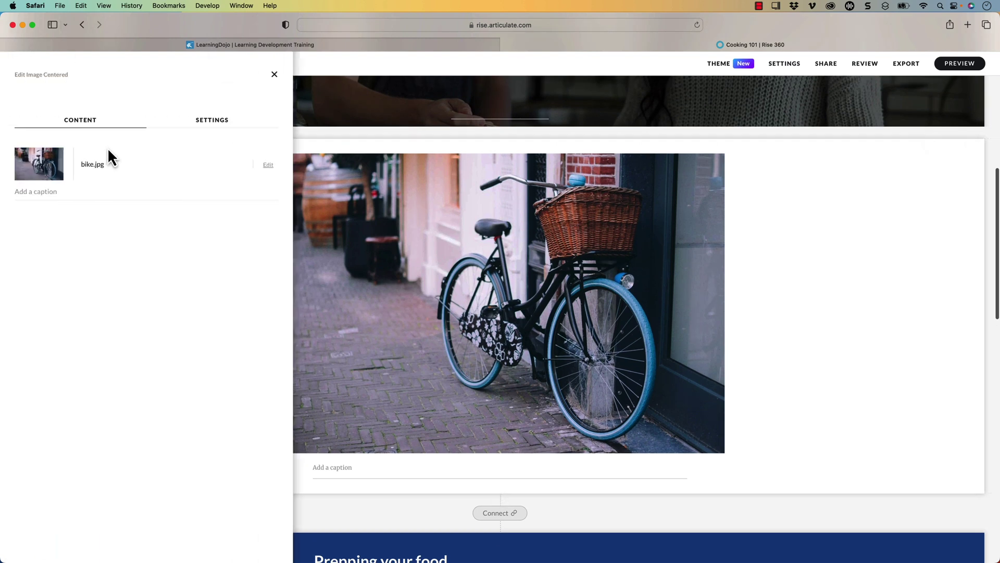
click(269, 165)
click(206, 208)
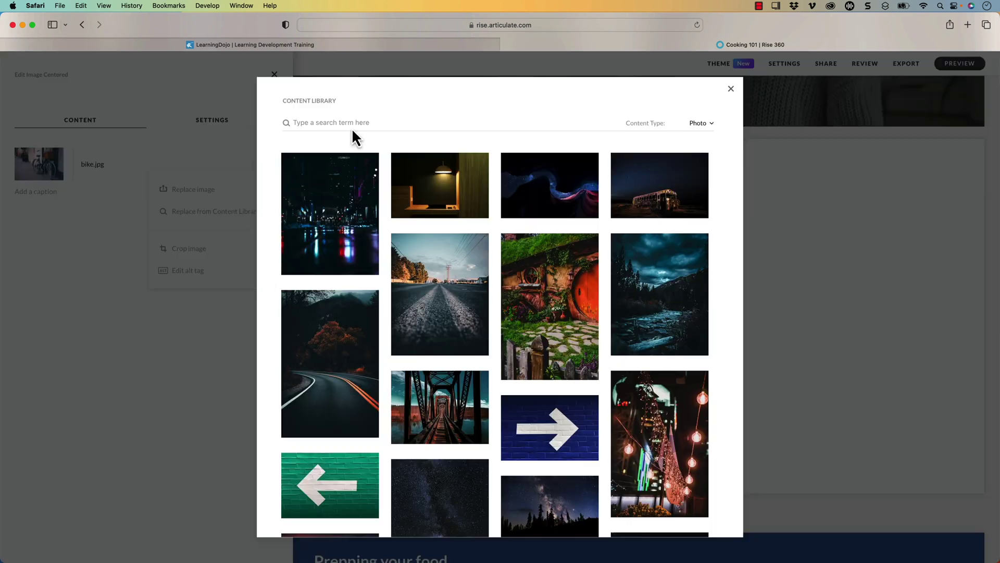
click(380, 122)
text(cooking)
scroll(552, 305, down, 5)
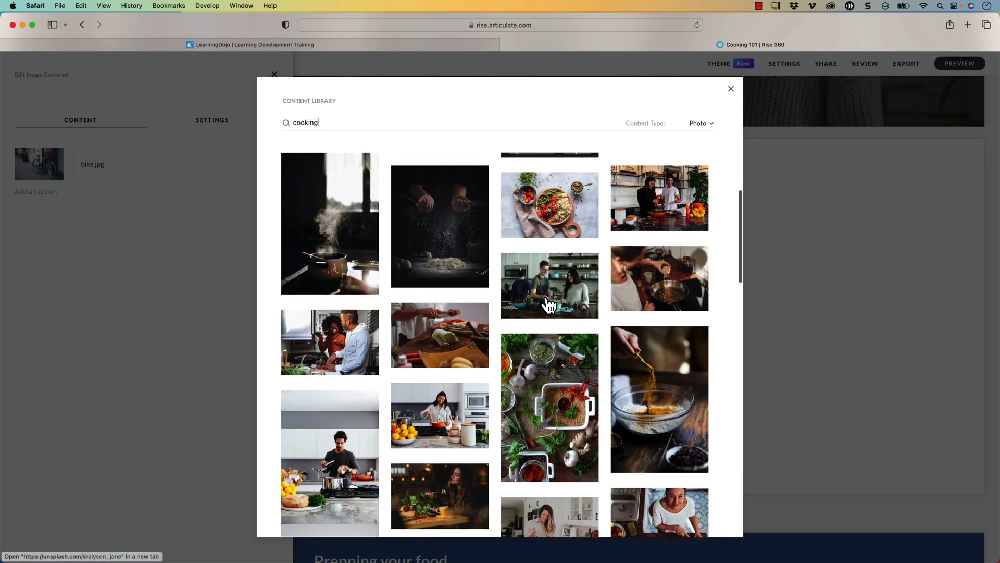
click(550, 203)
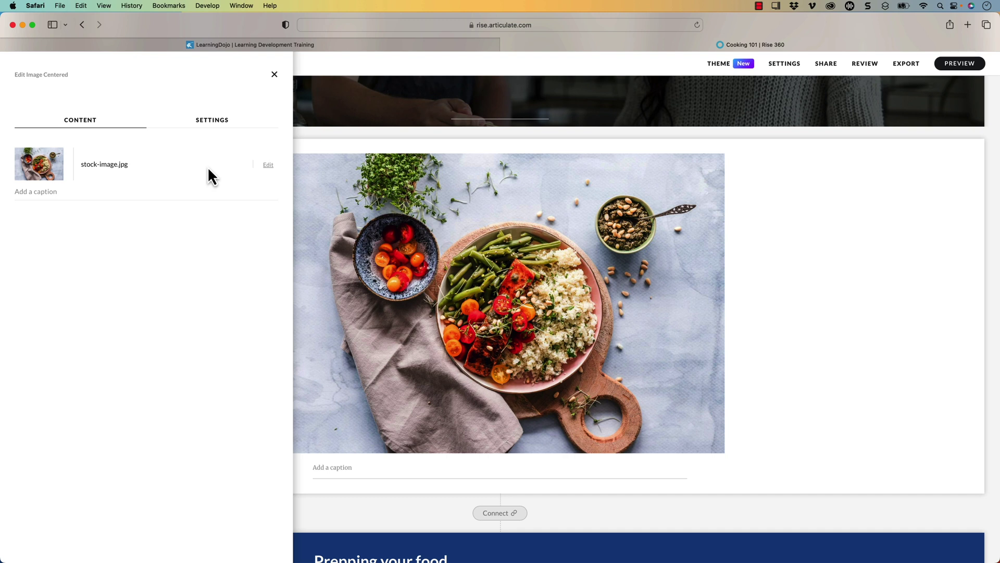
- Set the food photo block's background to dark blue #285F9F and close its panel
click(215, 125)
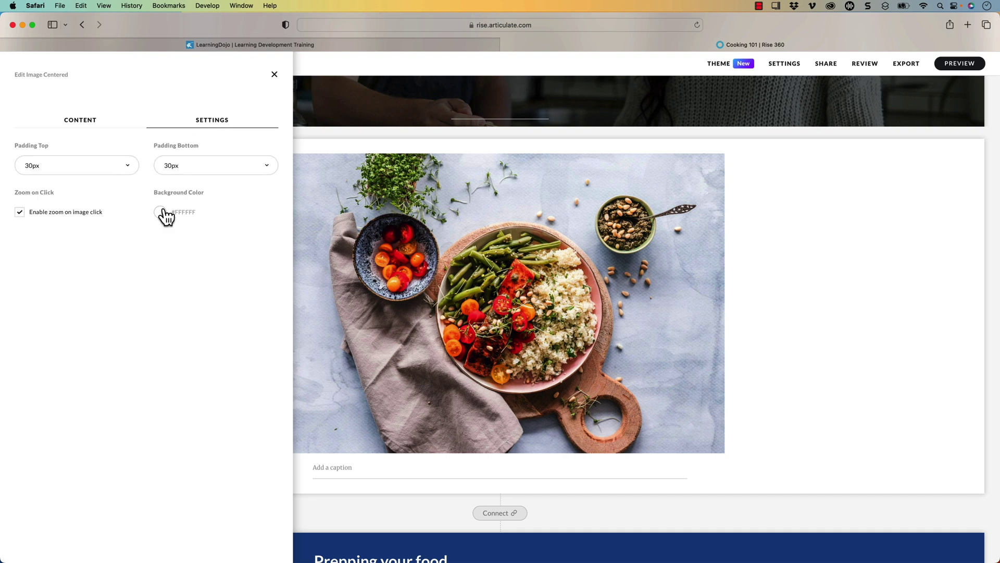
click(161, 212)
click(182, 243)
click(886, 318)
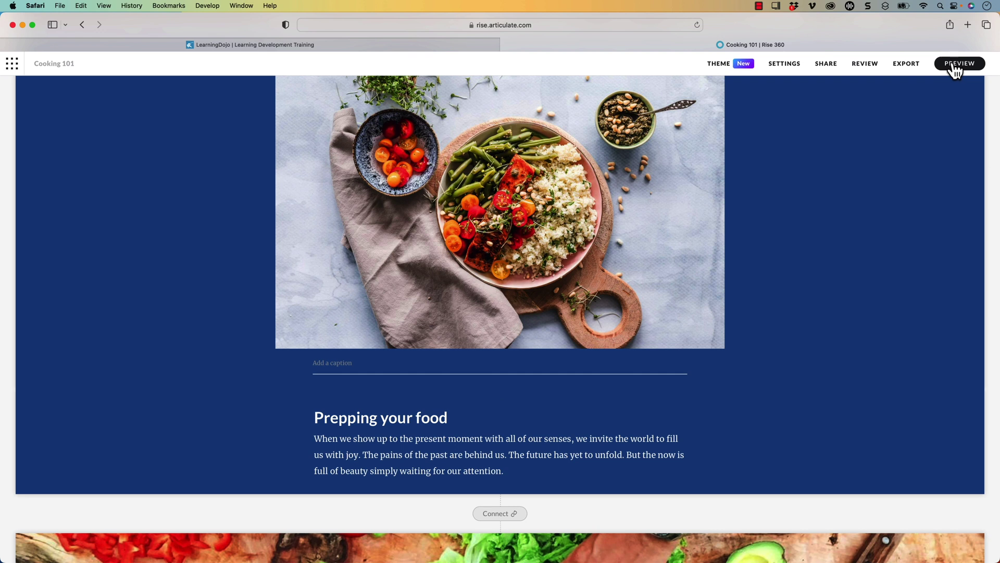
- Preview the lesson with the food photo above Prepping your food, then return to editing
click(960, 63)
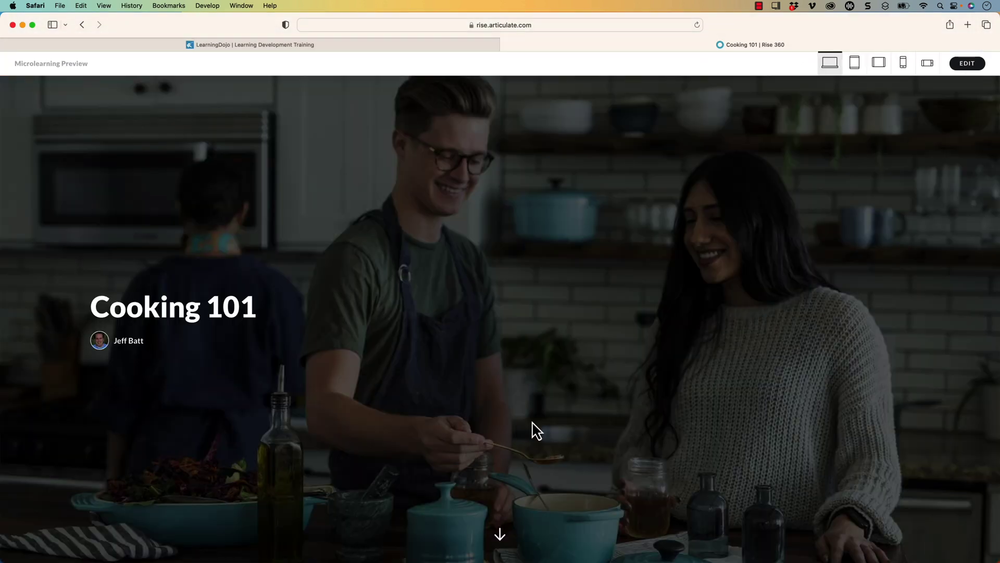
click(501, 537)
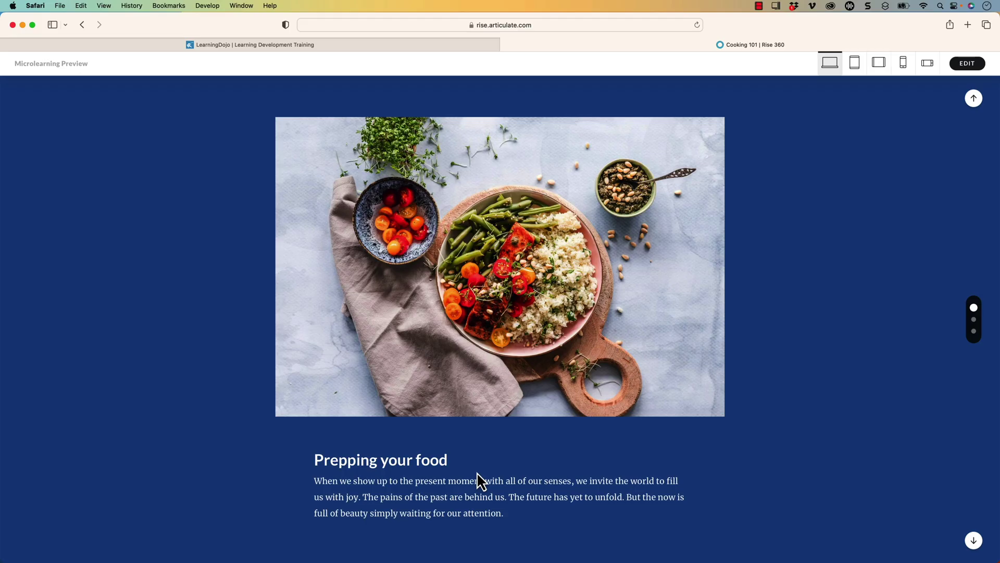
click(964, 65)
- Try Stepped navigation with Numbers, None and Dots indicators, then save it as Continuous
click(725, 67)
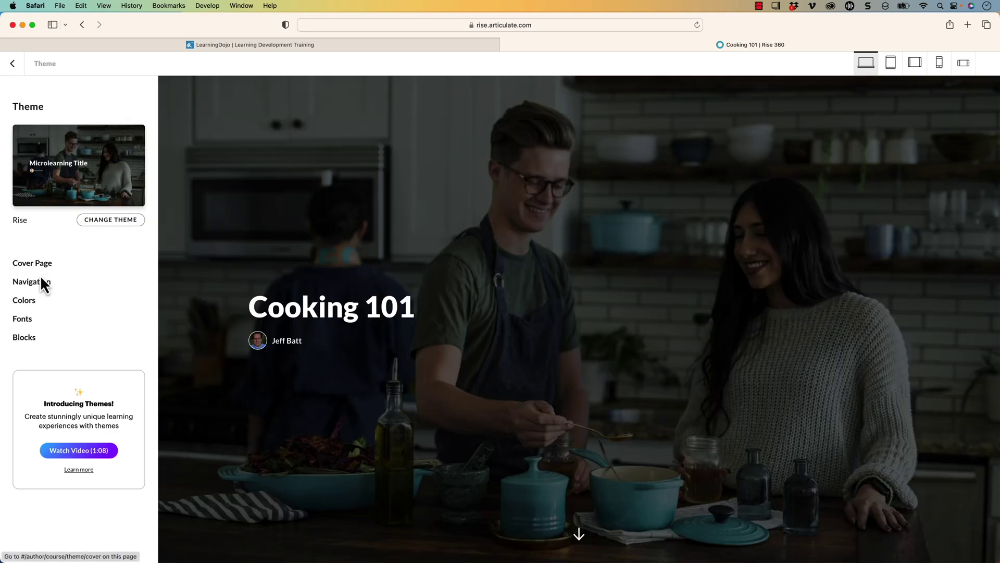
click(42, 282)
click(41, 285)
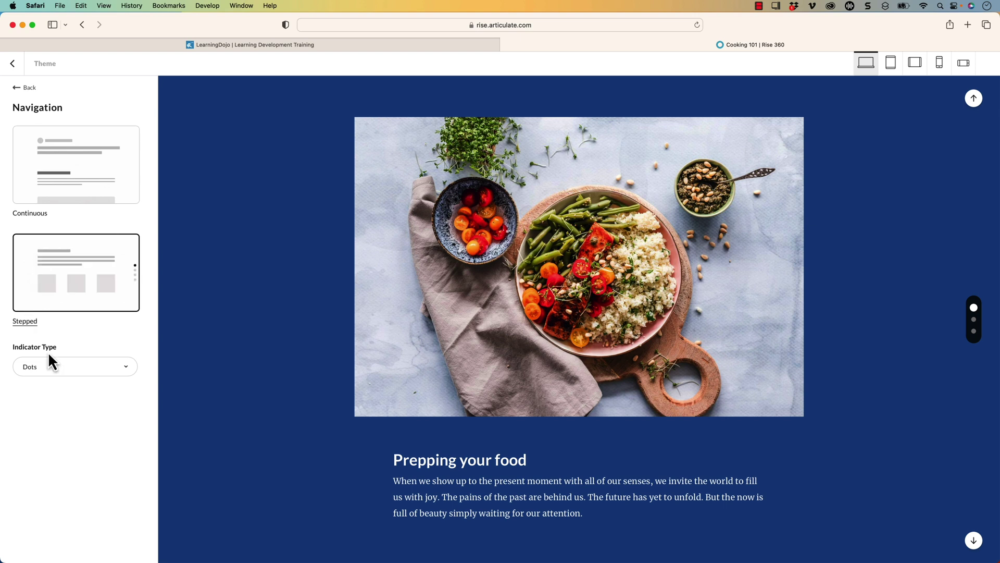
click(55, 367)
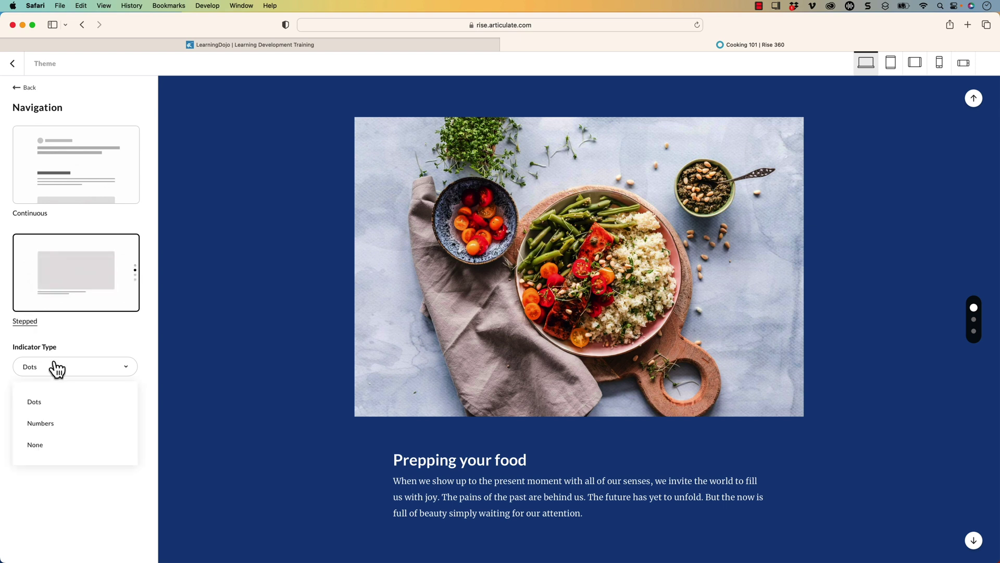
click(54, 424)
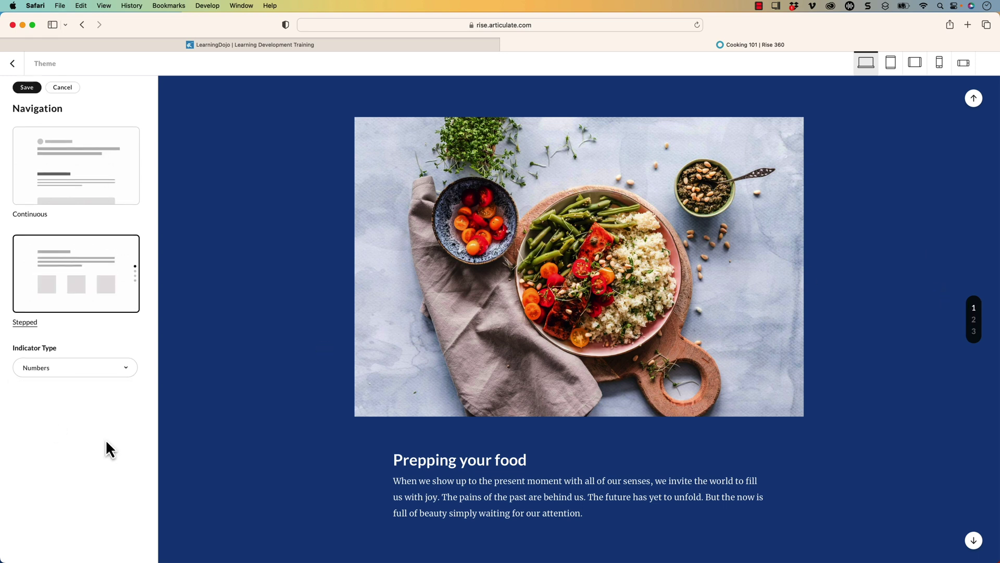
click(104, 373)
click(52, 448)
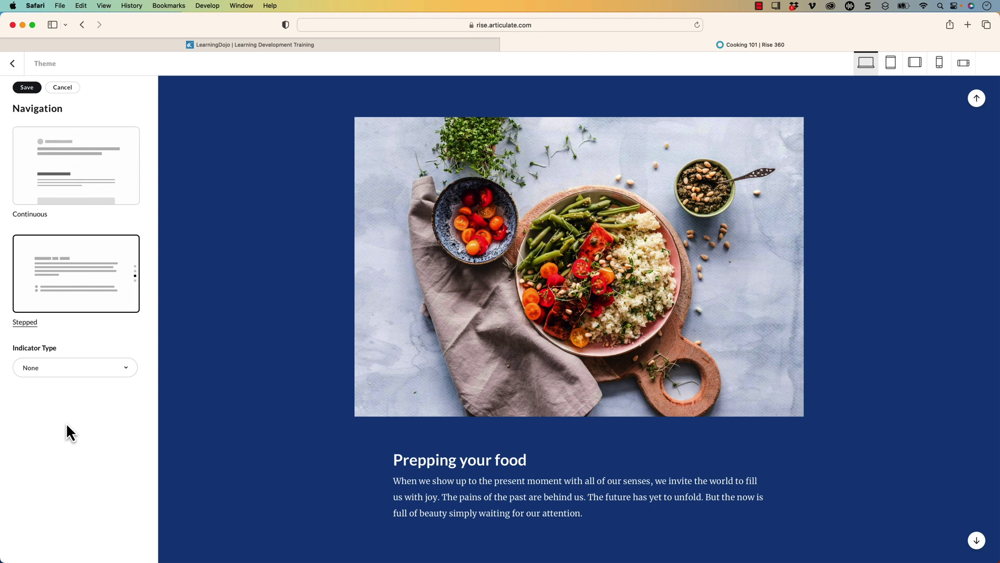
click(47, 402)
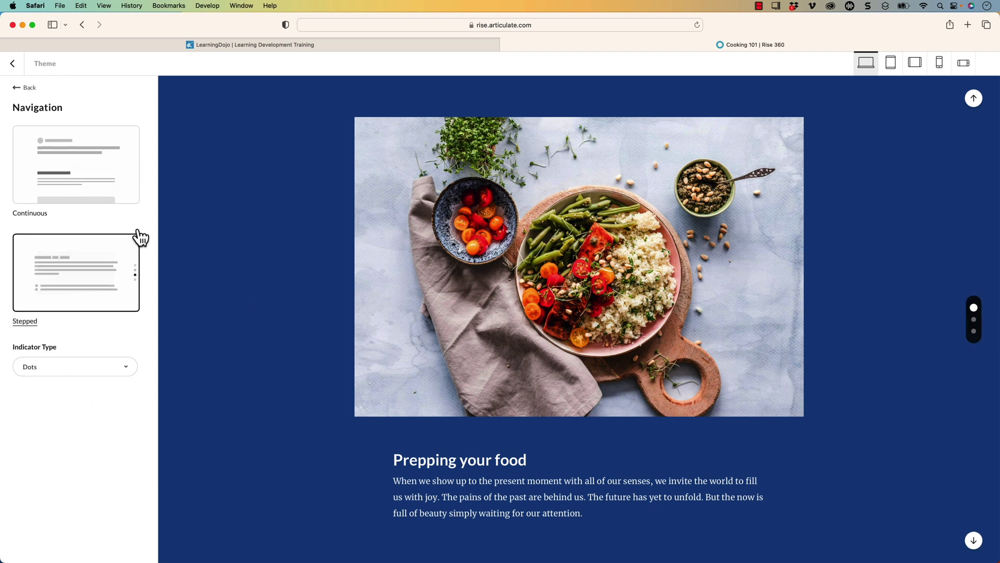
click(73, 188)
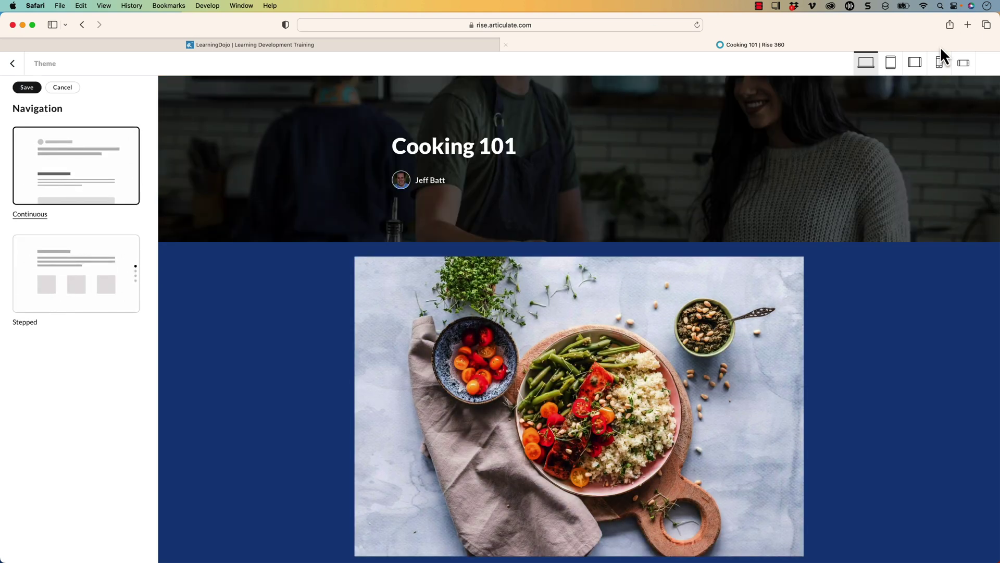
click(23, 88)
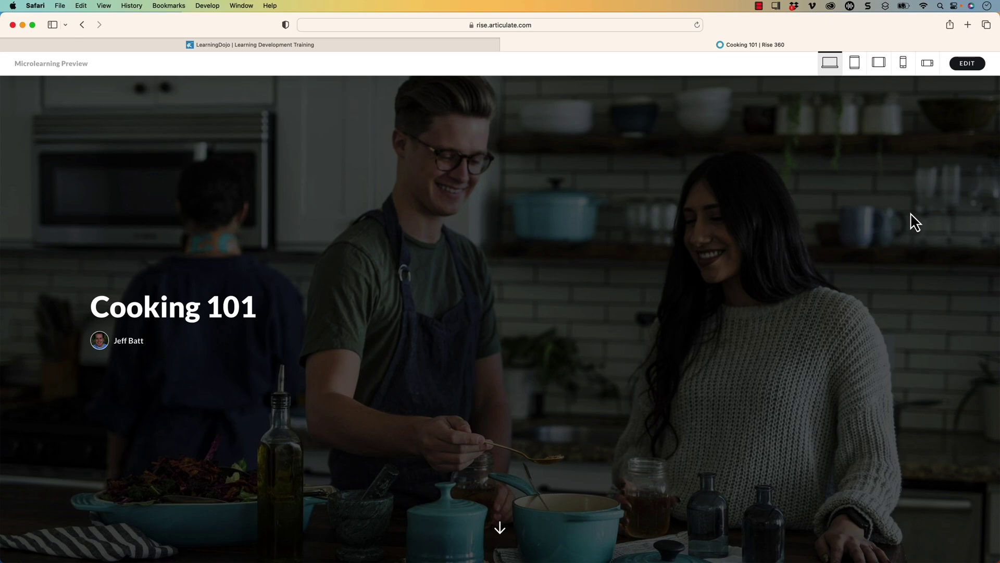
- Review the Cooking 101 preview from the kitchen cover to the full-width salad image, then return to editing
scroll(813, 232, down, 5)
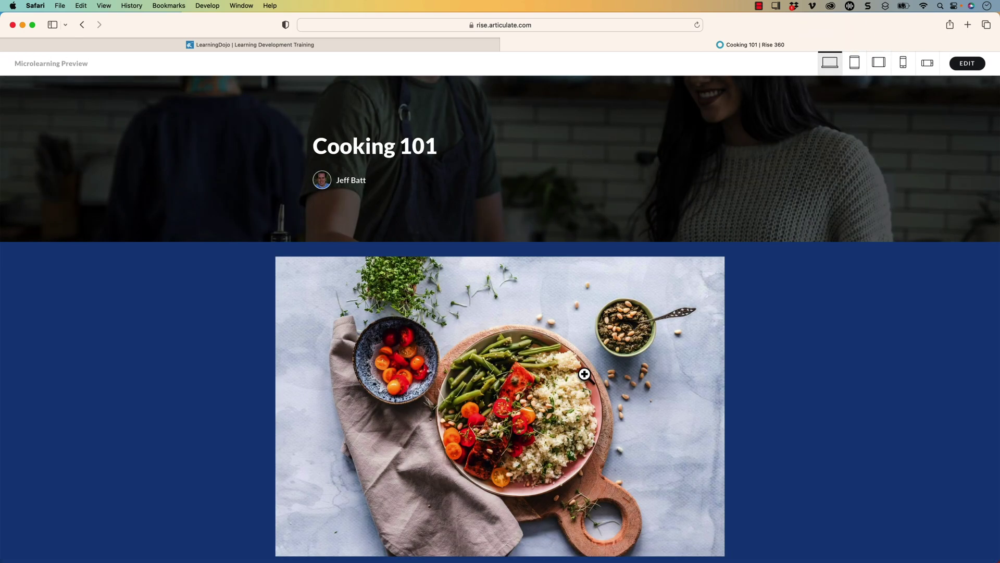
scroll(585, 374, down, 3)
scroll(585, 375, down, 5)
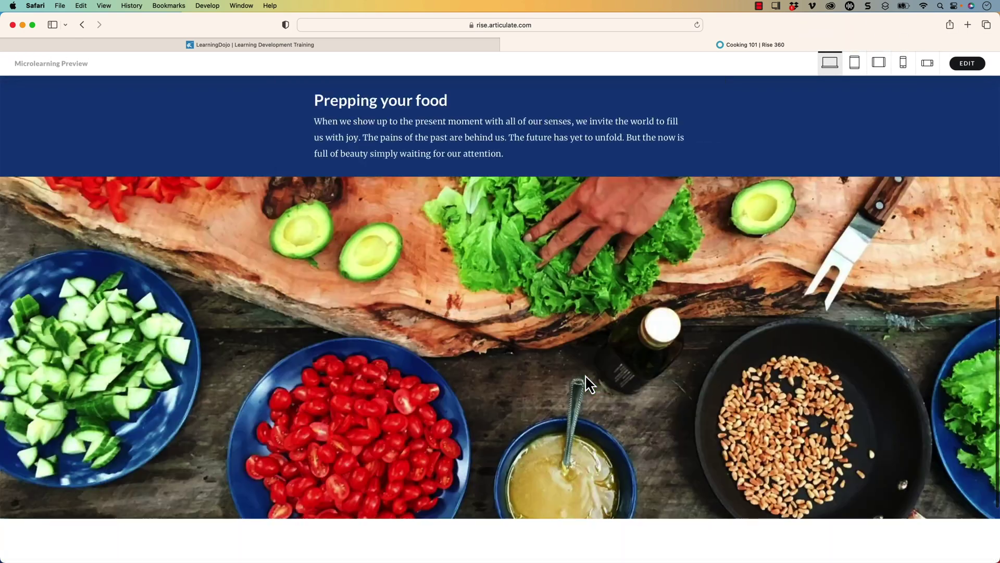
scroll(586, 374, down, 3)
scroll(582, 375, up, 8)
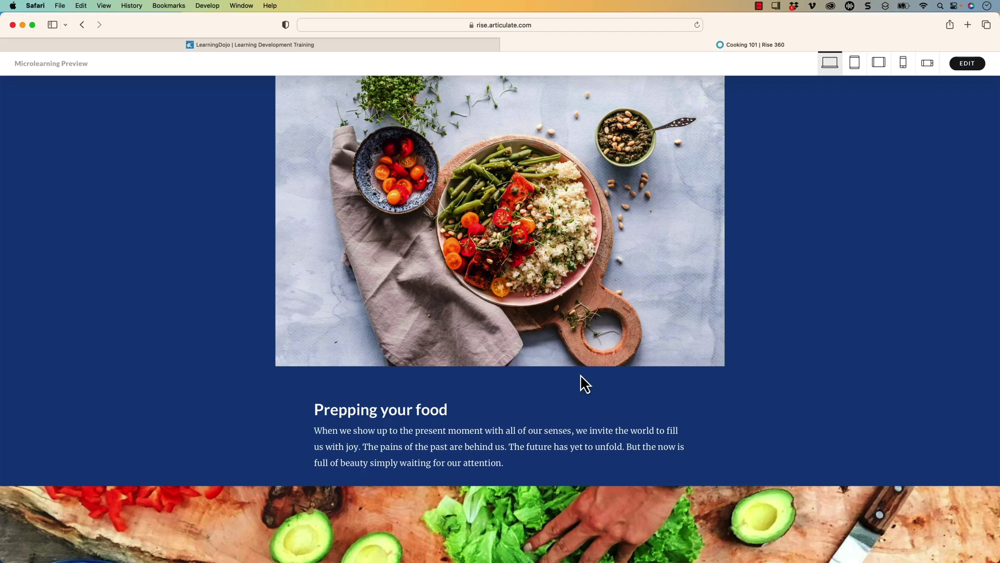
click(963, 64)
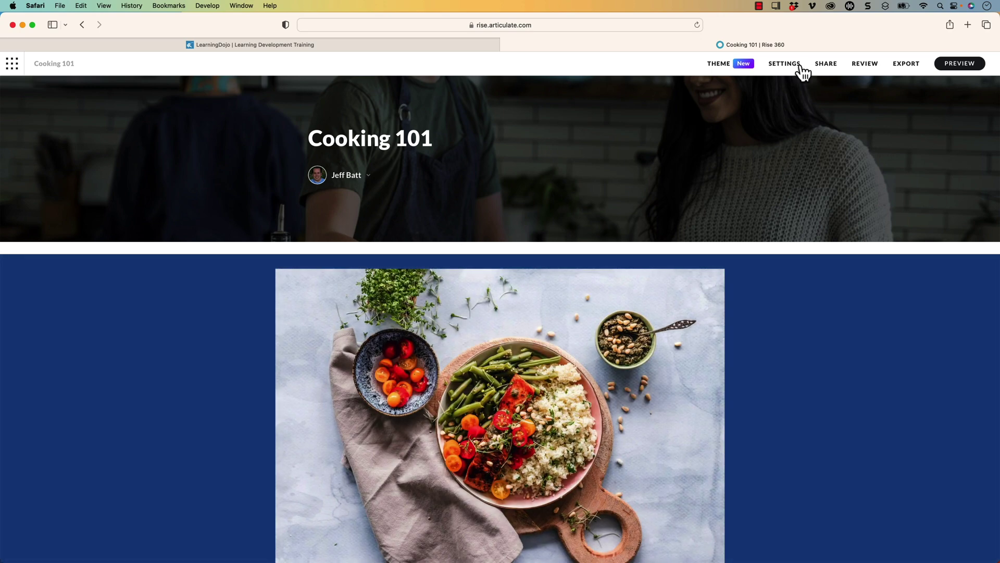
- Check the course Settings and Share panels, then open and cancel Publish to Review 360
click(785, 64)
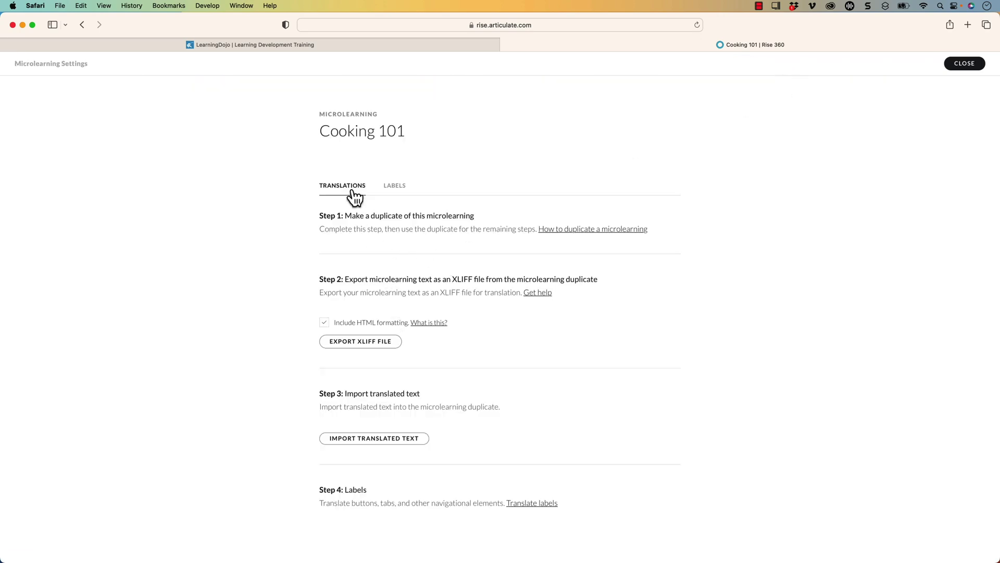
click(977, 65)
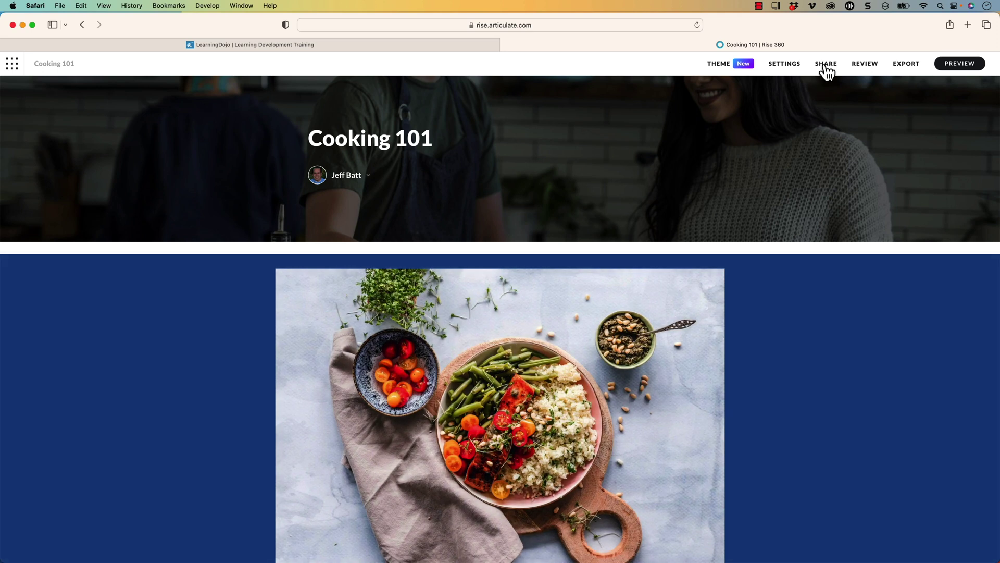
click(827, 64)
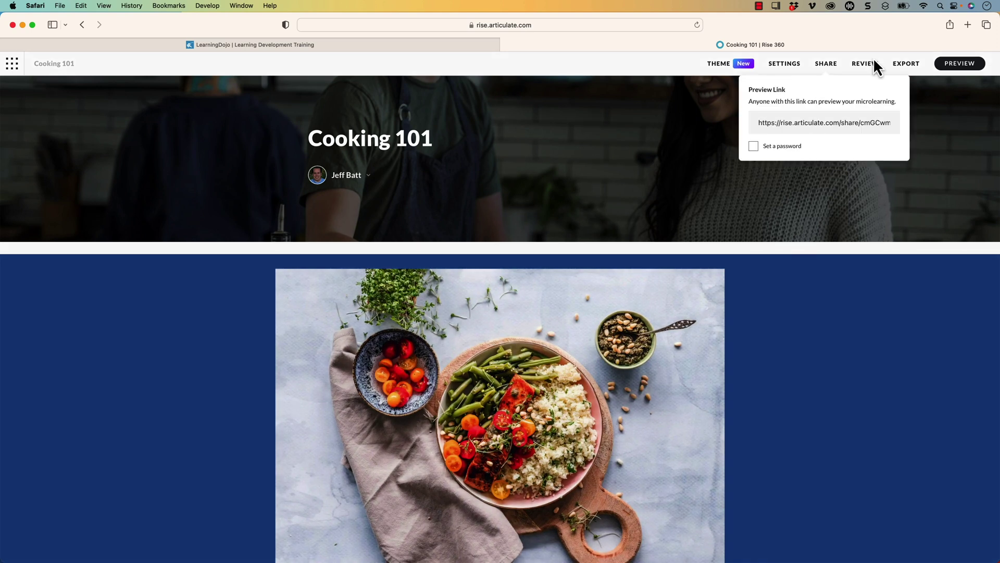
click(859, 65)
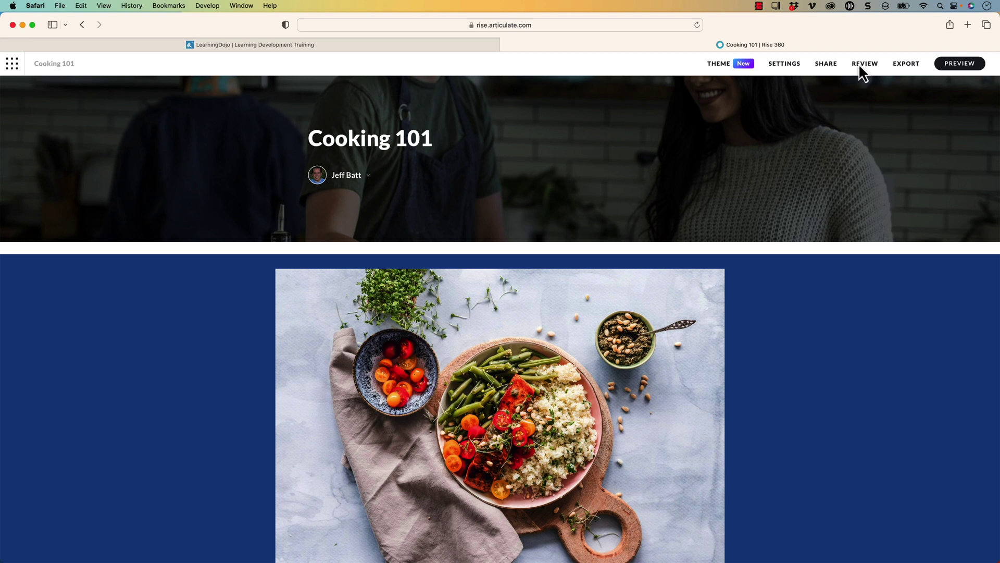
click(858, 64)
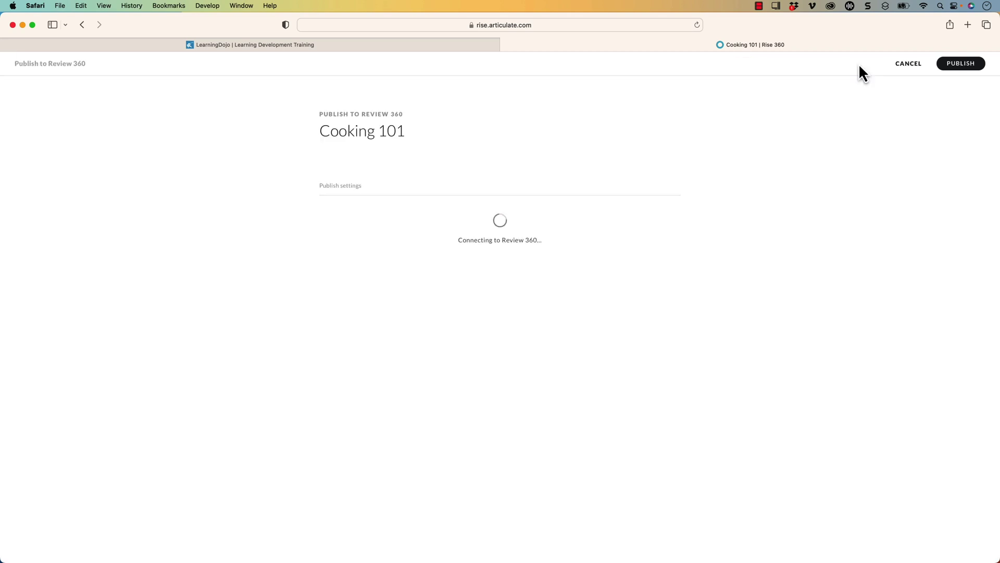
click(913, 64)
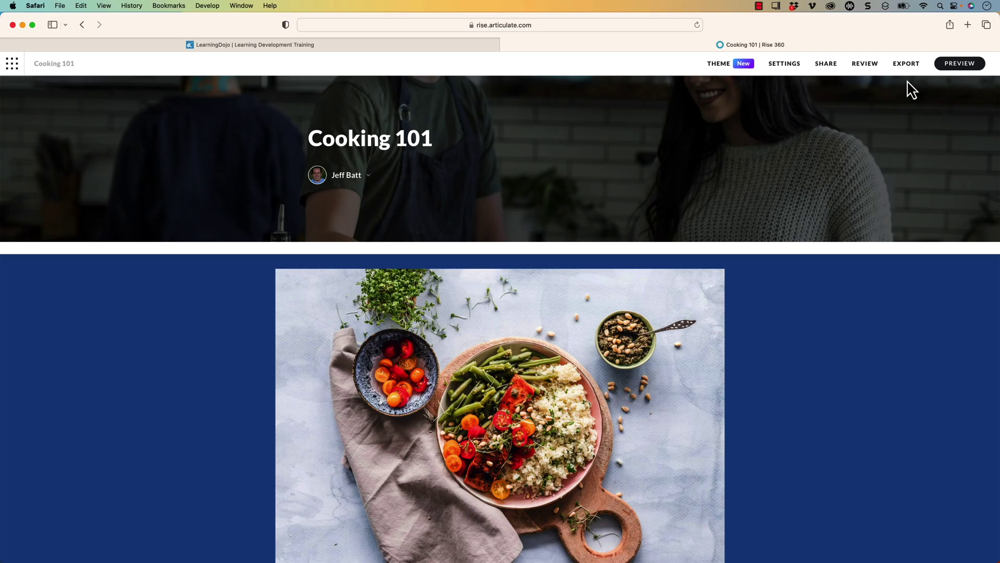
- Switch to the LearningDojo tab and visit its homepage and blog
click(420, 43)
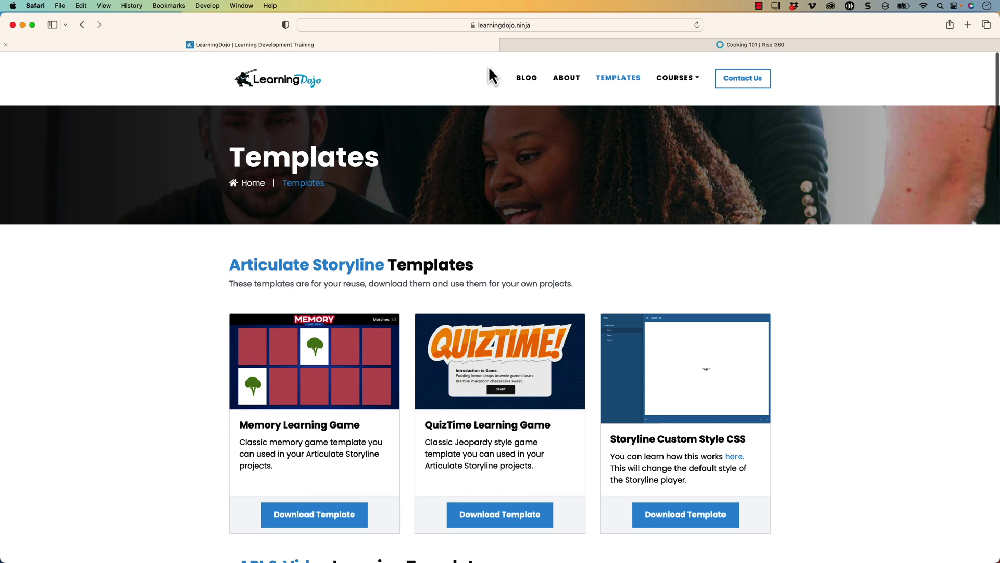
click(318, 84)
click(525, 79)
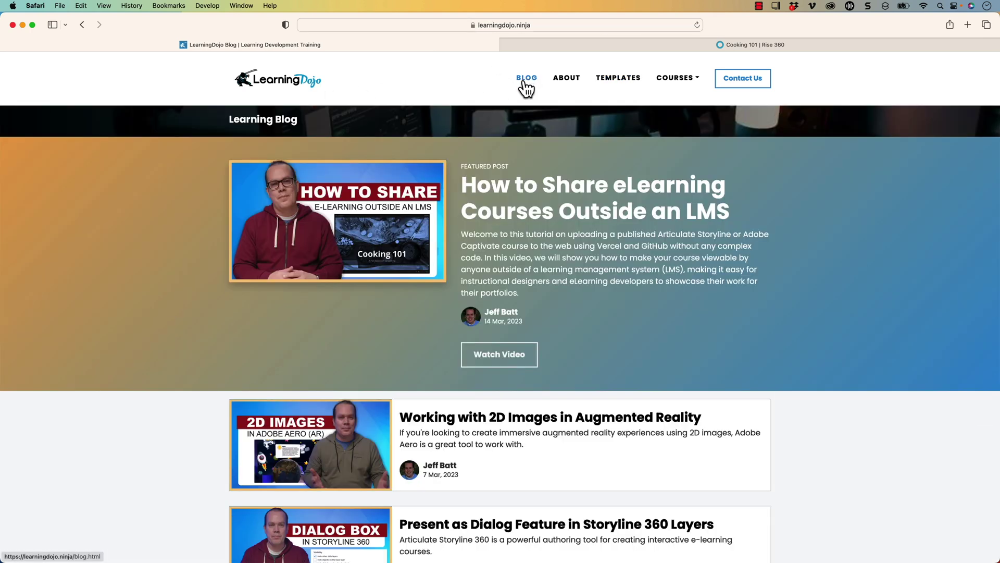
scroll(588, 236, down, 1)
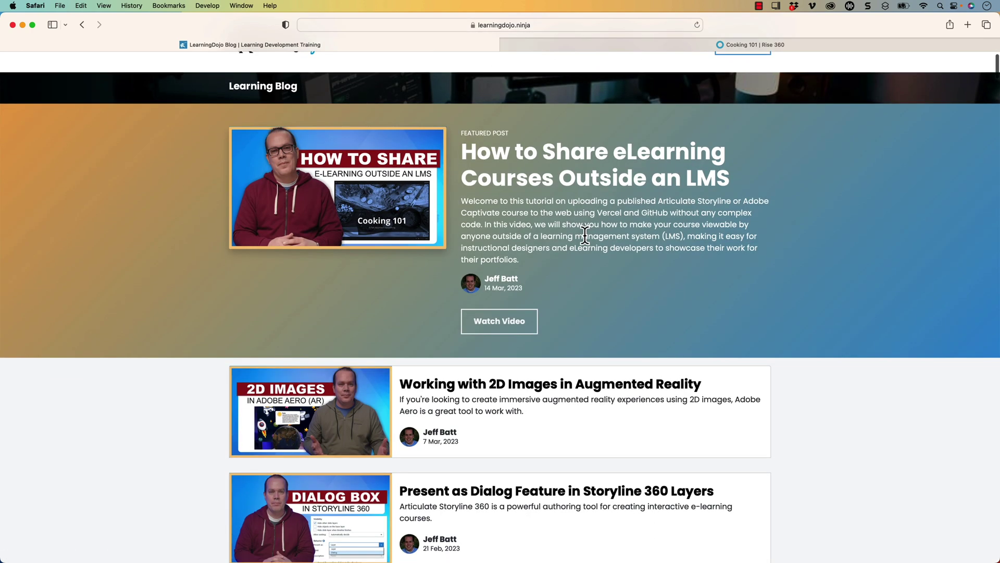
scroll(585, 235, up, 1)
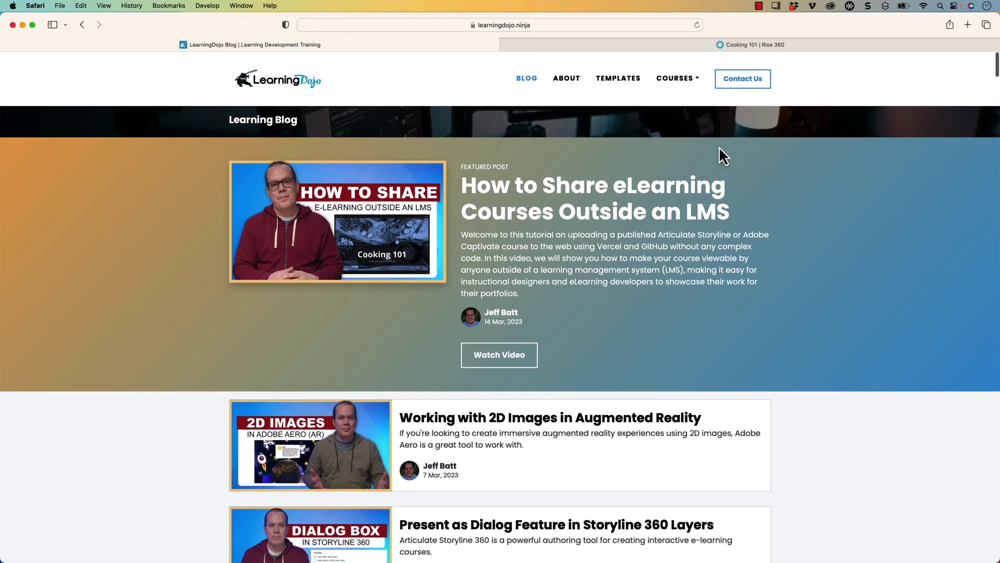
- Browse the LearningDojo Templates page and show the Courses dropdown list
click(625, 79)
scroll(624, 125, down, 3)
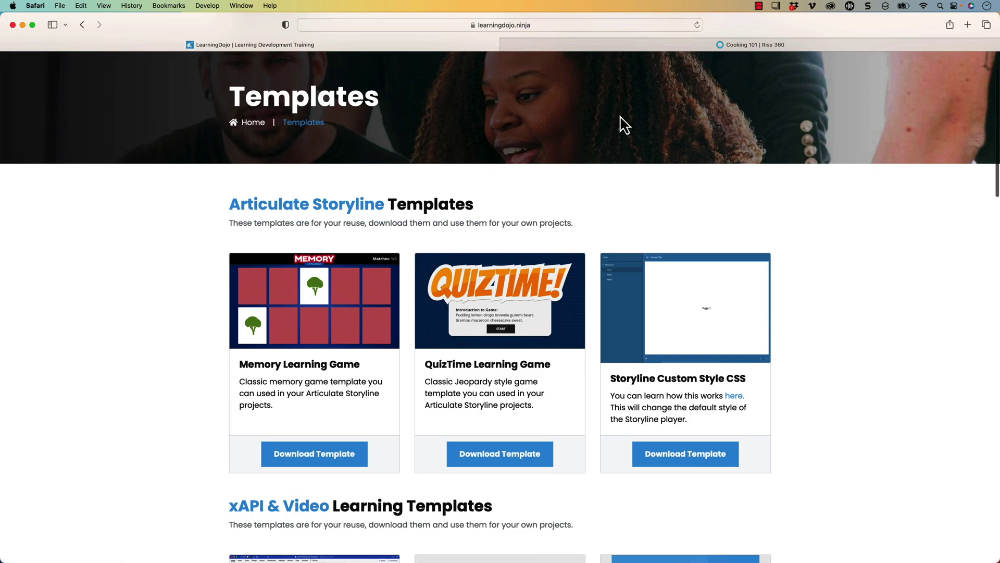
scroll(624, 125, down, 3)
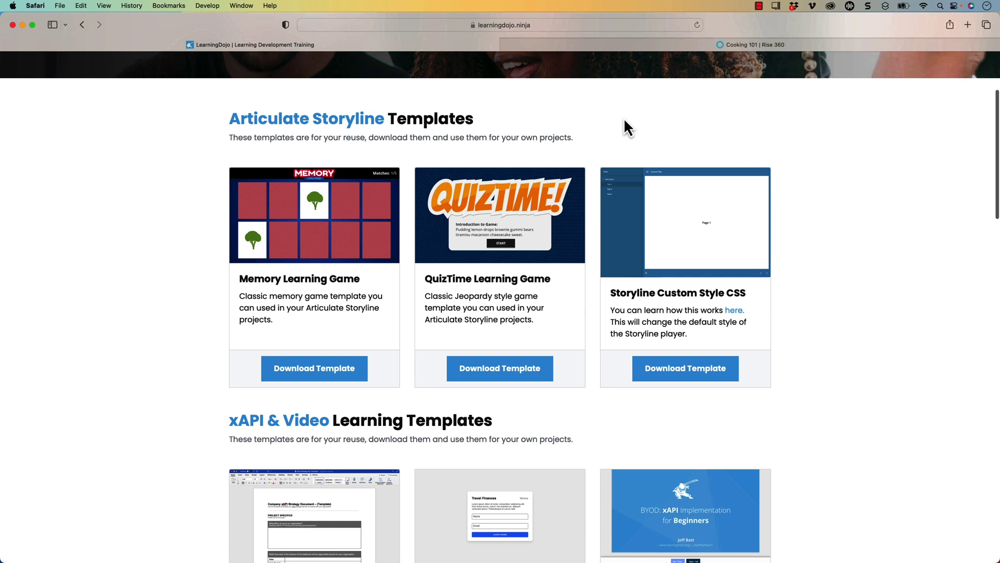
scroll(631, 132, down, 3)
scroll(633, 146, up, 10)
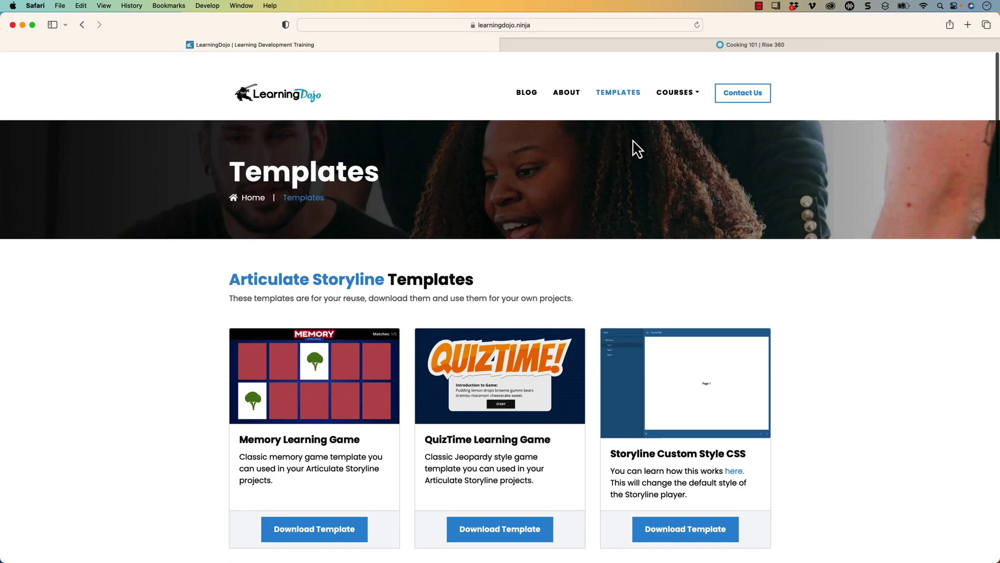
mouse_move(690, 94)
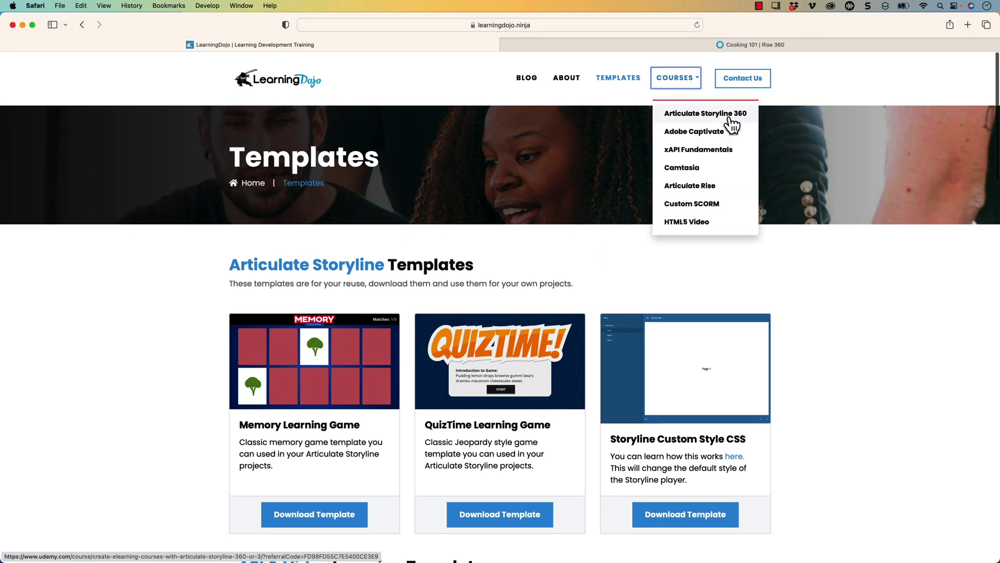